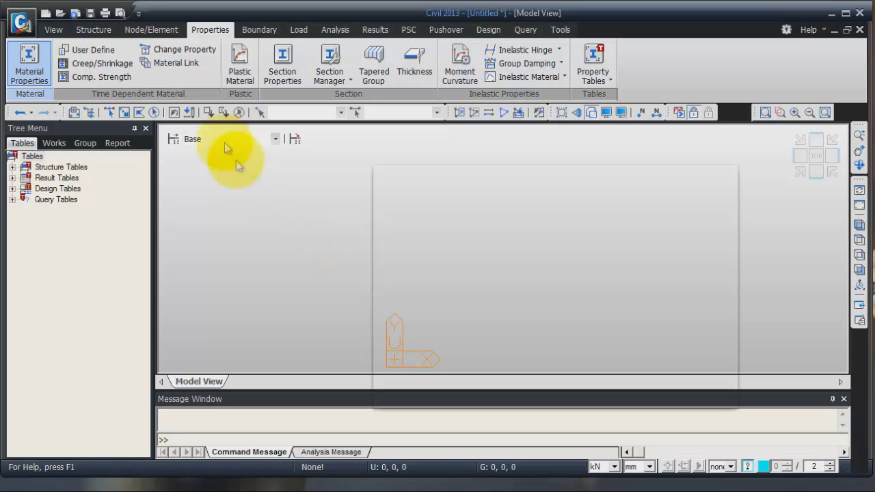
Create node 1 at the origin (0, 0, 0)
{"action": "left_click", "coordinate": [156, 33]}
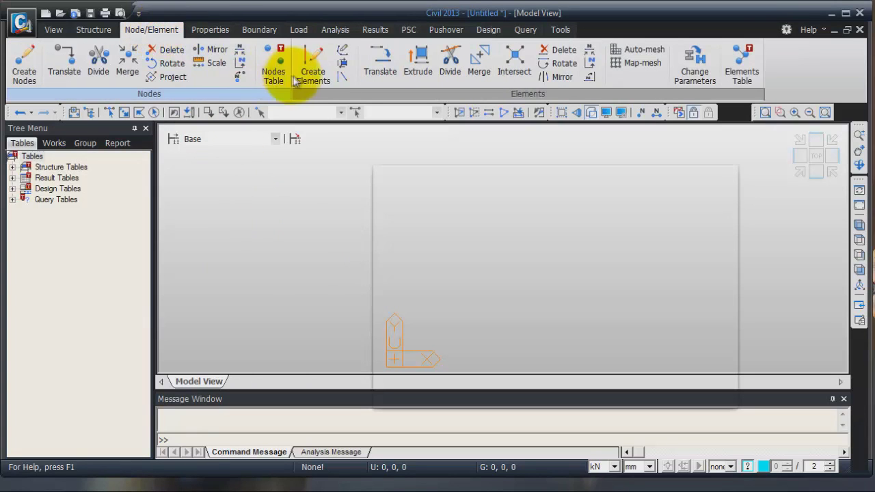
{"action": "left_click", "coordinate": [30, 71]}
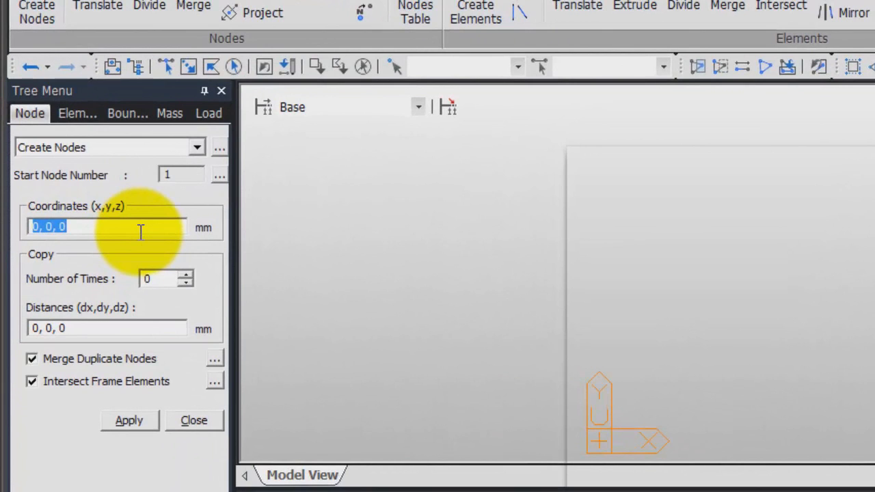
{"action": "left_click", "coordinate": [142, 420]}
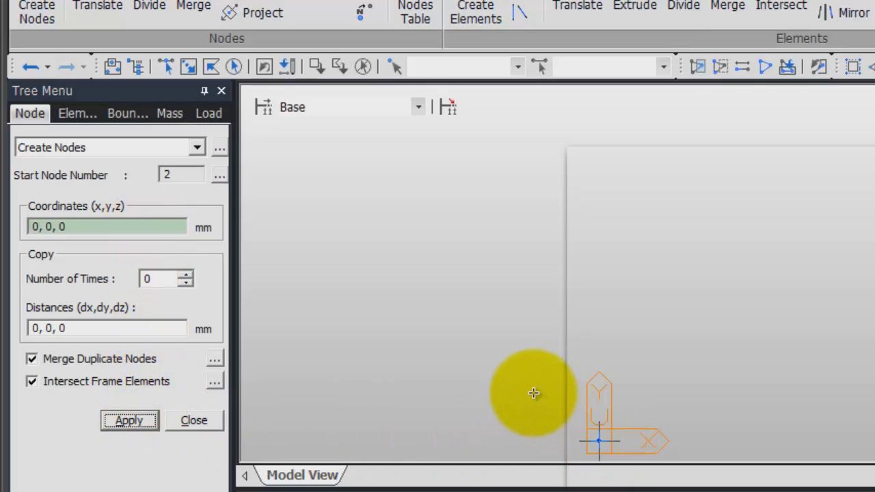
{"action": "mouse_move", "coordinate": [533, 393]}
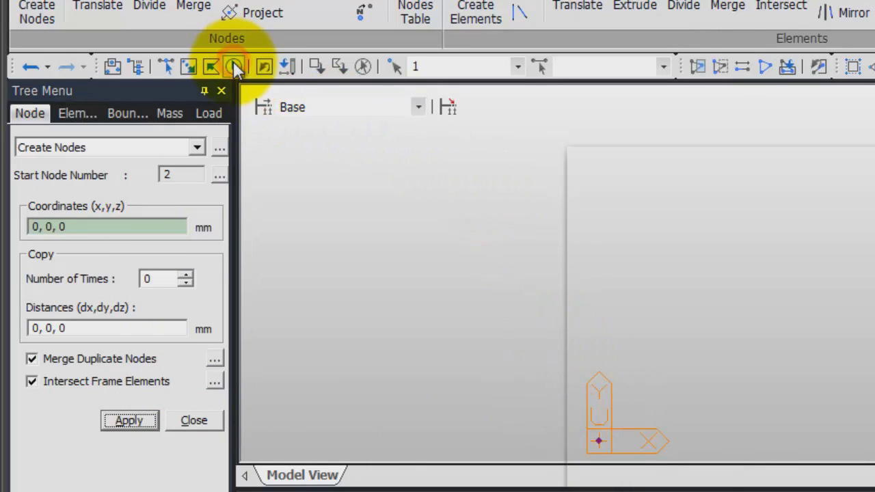
Copy the origin node along x at unequal distances 0.8, 0.7 mm
{"action": "left_click", "coordinate": [197, 148]}
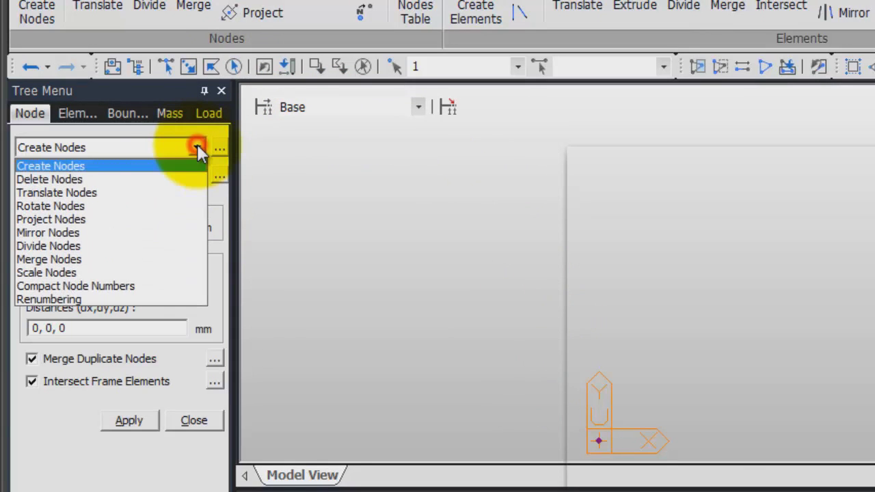
{"action": "left_click", "coordinate": [170, 191]}
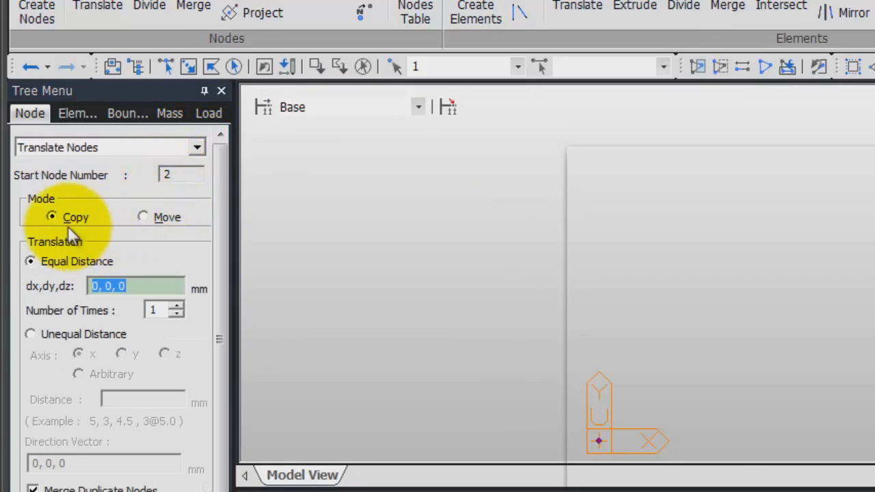
{"action": "left_click", "coordinate": [31, 335]}
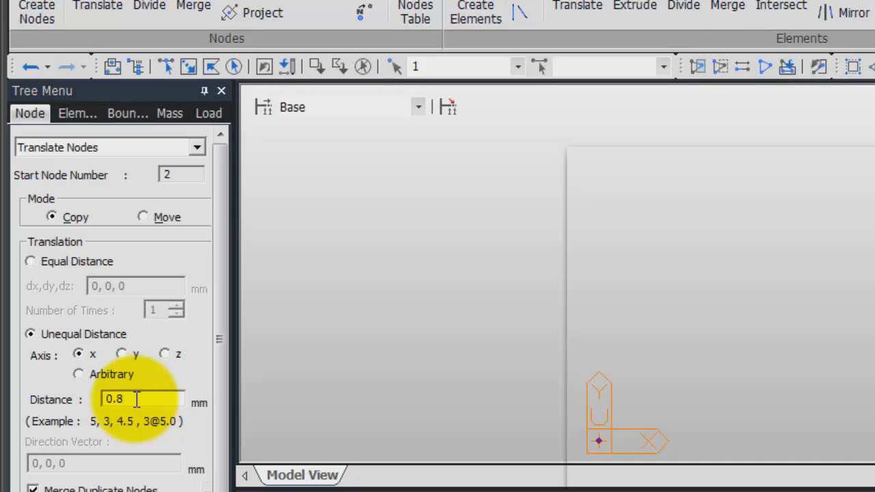
{"action": "type", "text": ".7"}
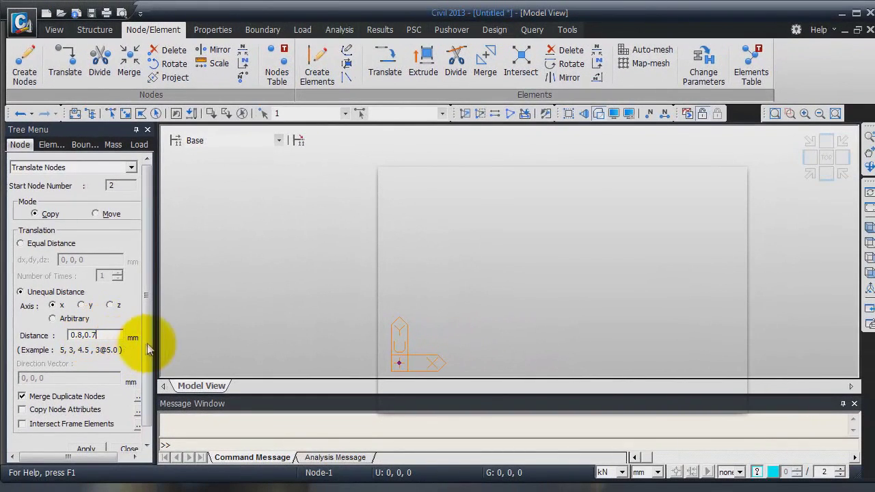
{"action": "scroll", "coordinate": [145, 352], "scroll_direction": "down", "scroll_amount": 1}
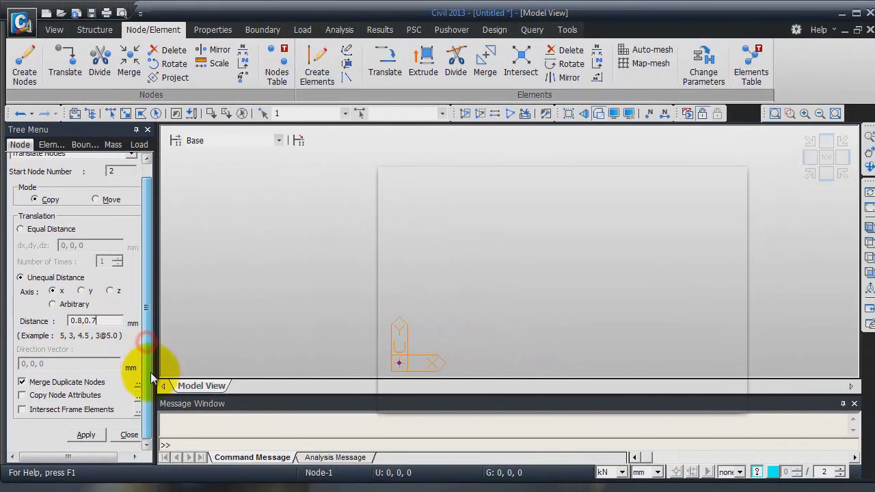
{"action": "left_click", "coordinate": [85, 436]}
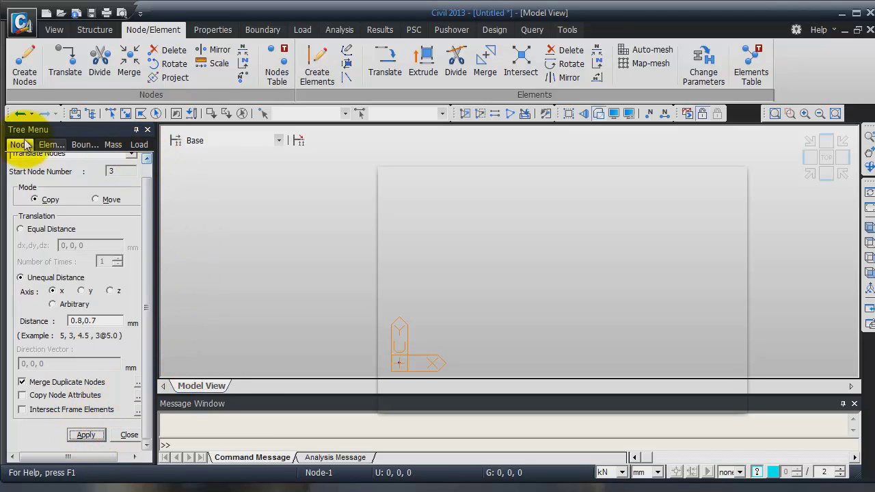
Undo the millimetre copy and switch the length unit to metres
{"action": "left_click", "coordinate": [21, 113]}
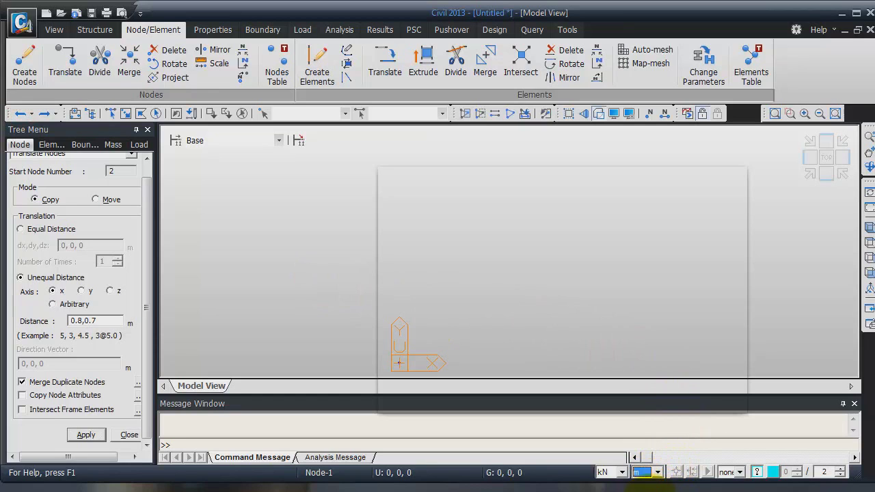
{"action": "left_click", "coordinate": [434, 382]}
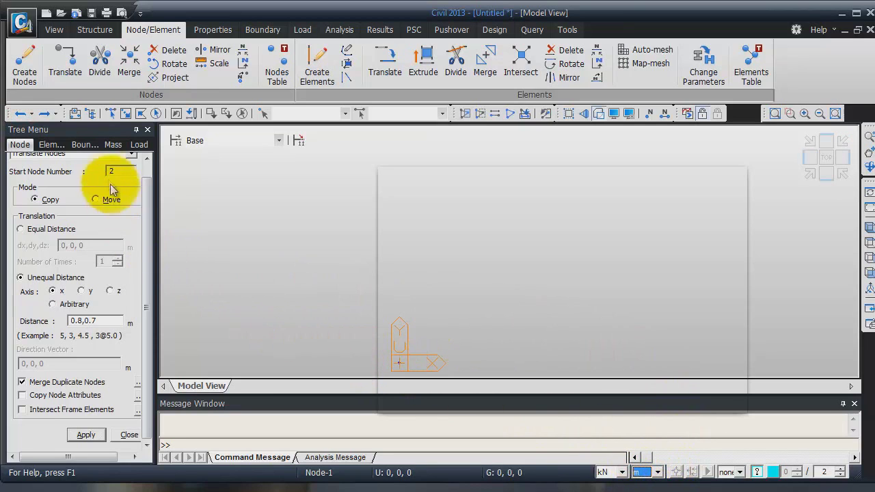
{"action": "left_click_drag", "start_coordinate": [147, 200], "coordinate": [147, 185]}
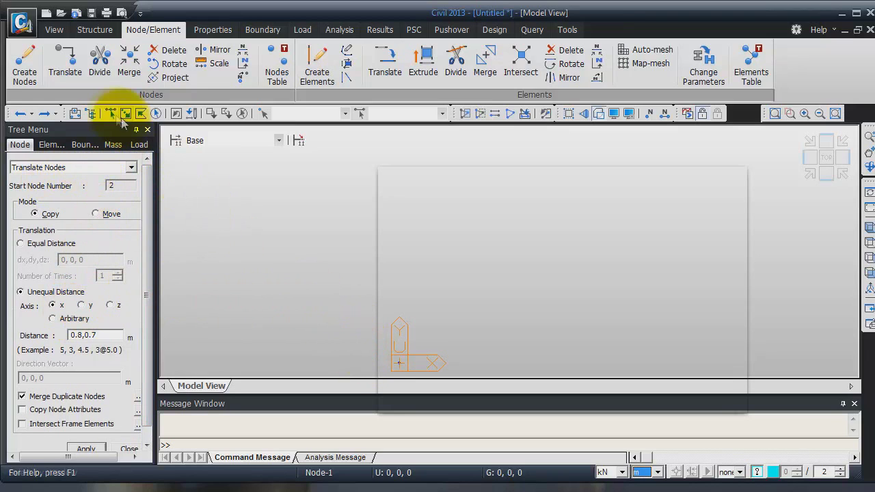
Copy the origin node along x at 0.8 and 0.7 m and fit the model in view
{"action": "left_click", "coordinate": [144, 115]}
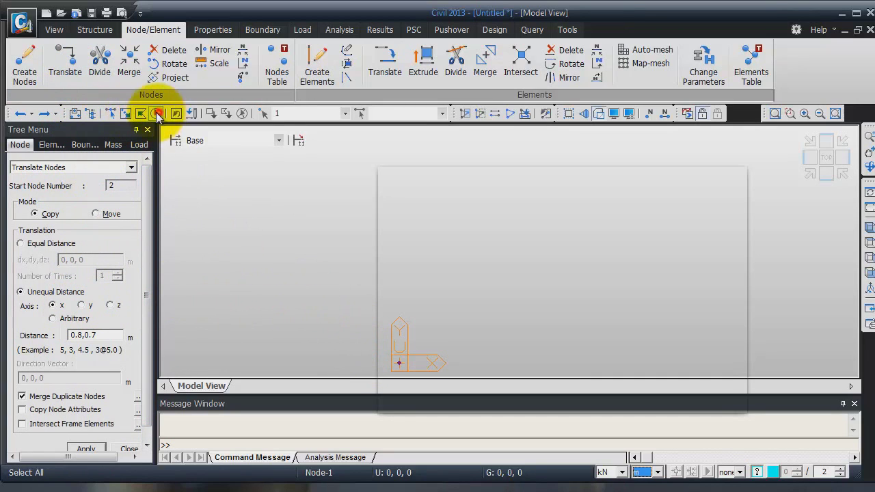
{"action": "scroll", "coordinate": [147, 295], "scroll_direction": "down", "scroll_amount": 1}
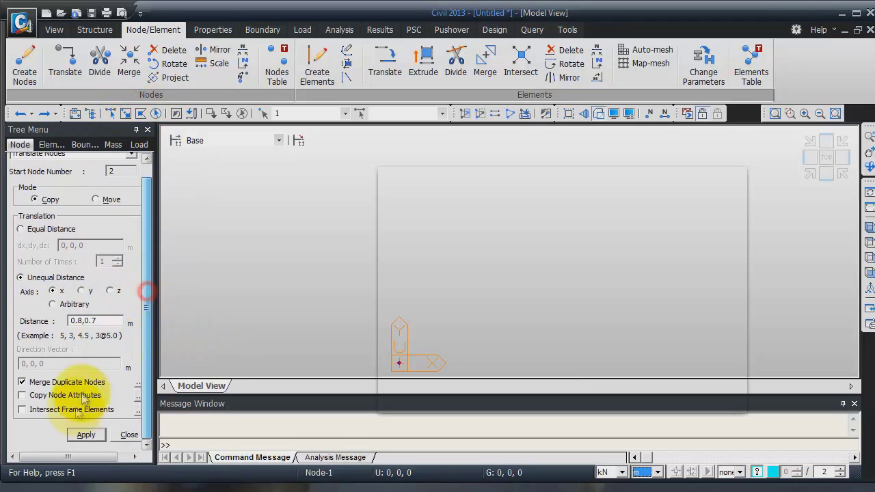
{"action": "left_click", "coordinate": [86, 435]}
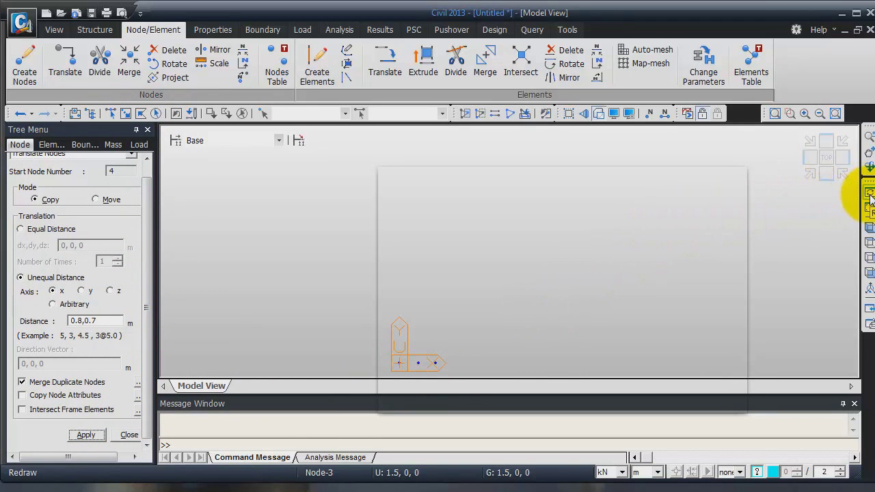
{"action": "left_click", "coordinate": [825, 175]}
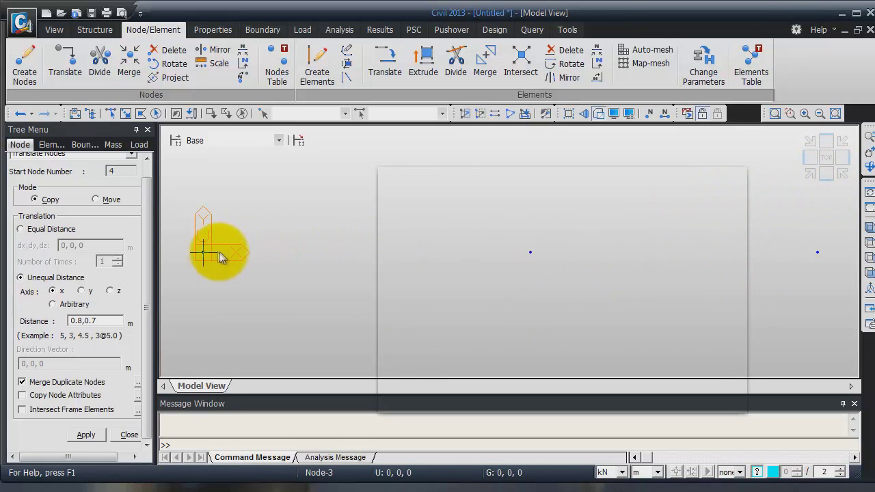
{"action": "scroll", "coordinate": [140, 219], "scroll_direction": "up", "scroll_amount": 1}
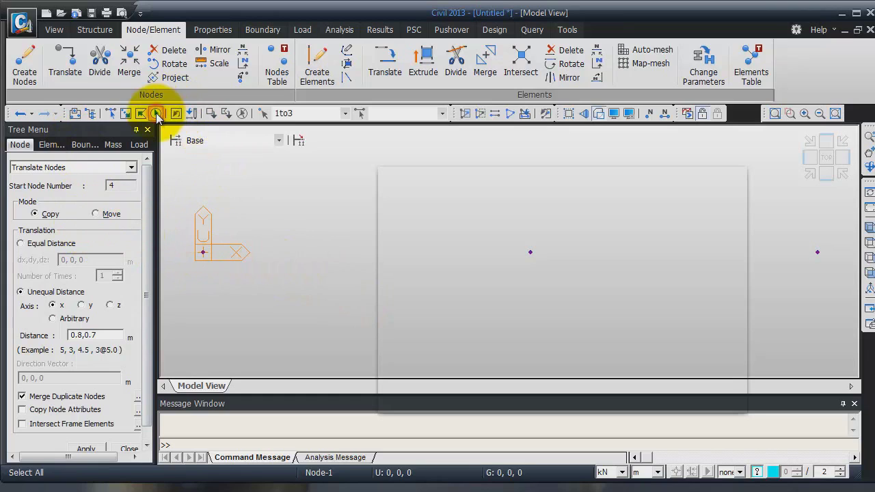
Copy nodes 1 to 3 along y at 0.7 and 0.3 m, making a nine-node grid
{"action": "left_click", "coordinate": [147, 207]}
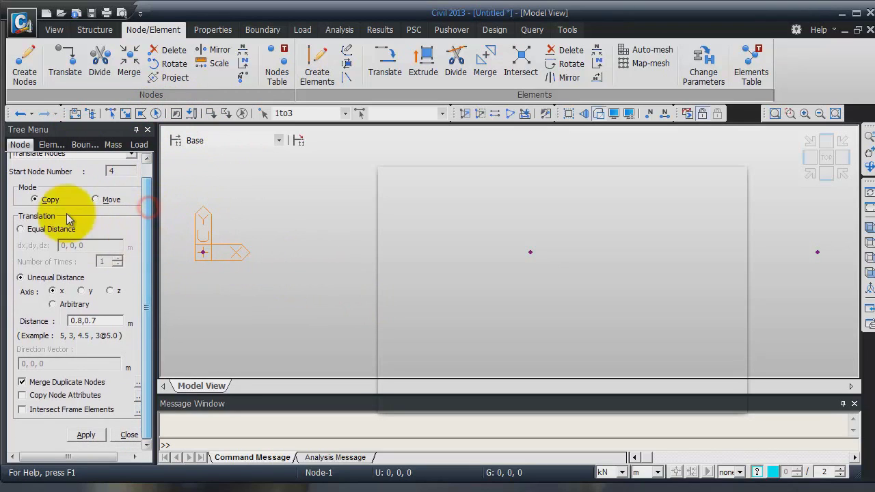
{"action": "left_click", "coordinate": [82, 291]}
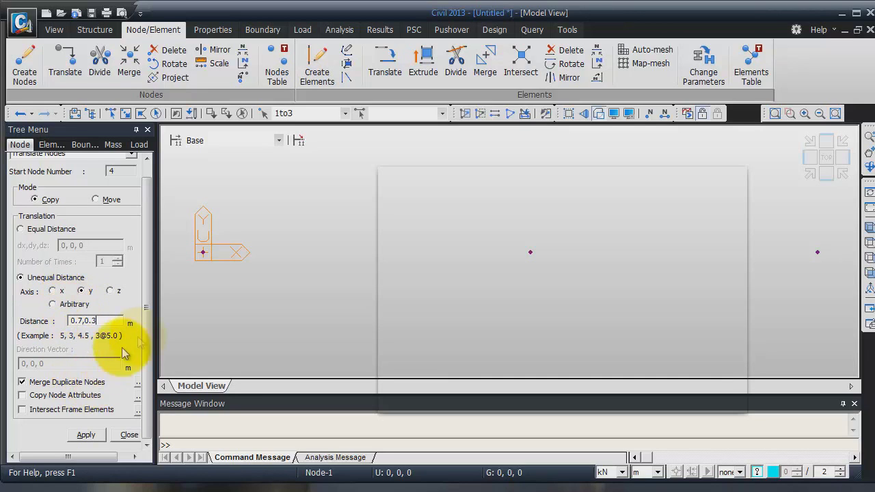
{"action": "left_click", "coordinate": [86, 435]}
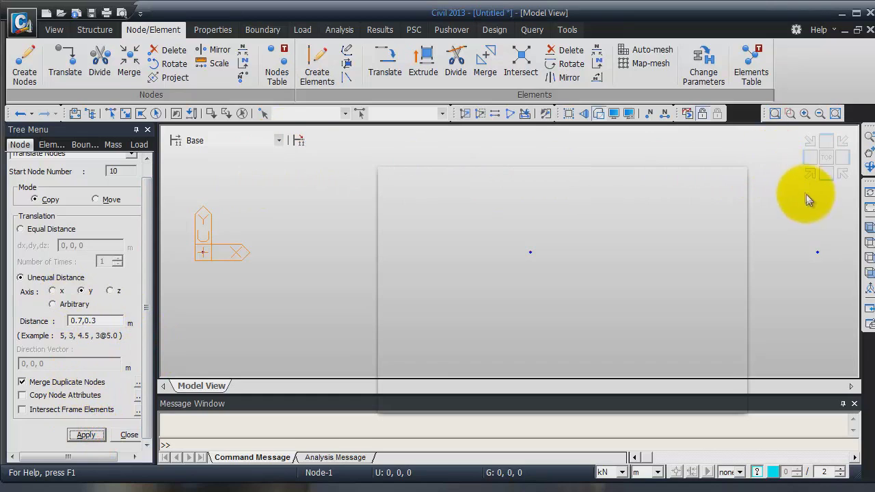
{"action": "left_click", "coordinate": [824, 171]}
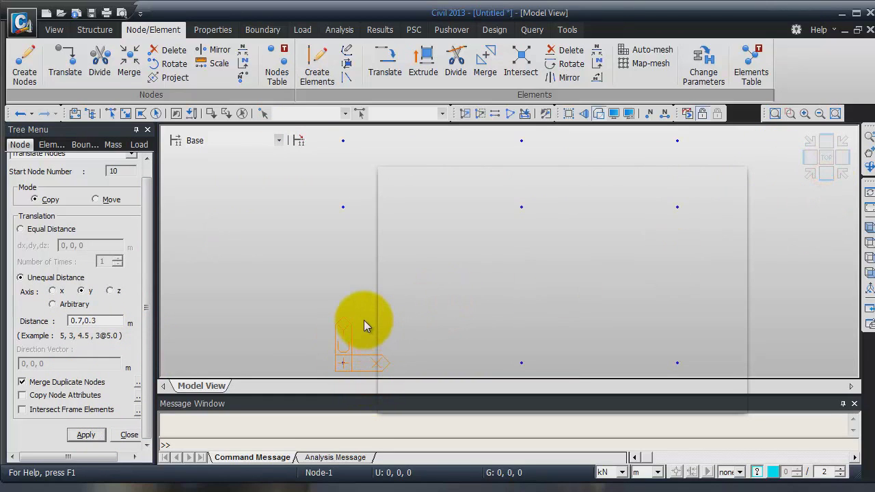
Window-select the origin node and move it 0.5 m along x
{"action": "left_click", "coordinate": [126, 114]}
{"action": "left_click_drag", "start_coordinate": [318, 328], "coordinate": [356, 369]}
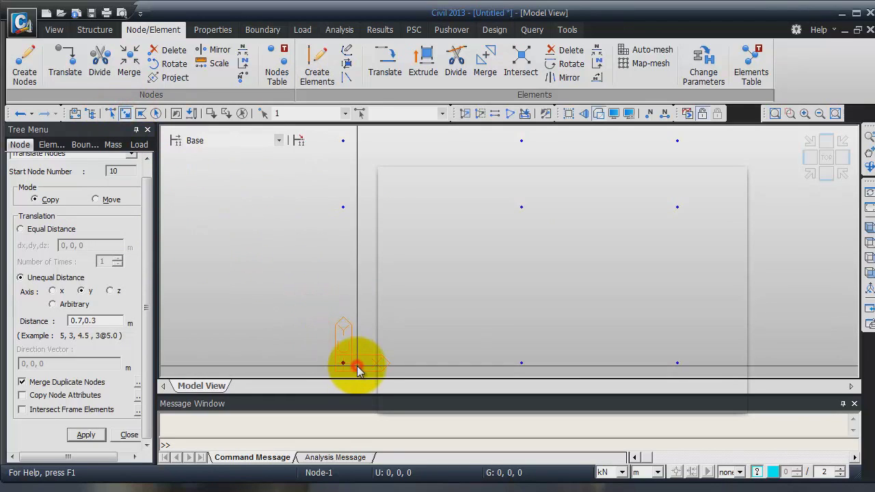
{"action": "left_click", "coordinate": [95, 199]}
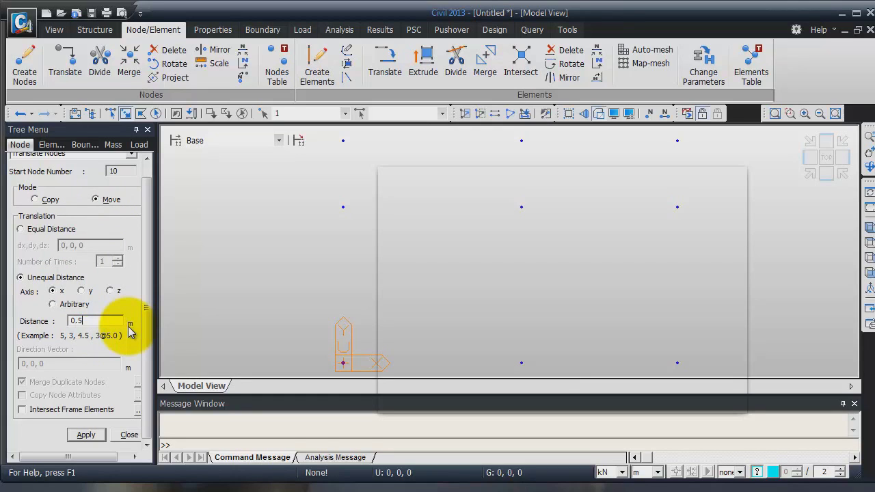
{"action": "left_click", "coordinate": [83, 435]}
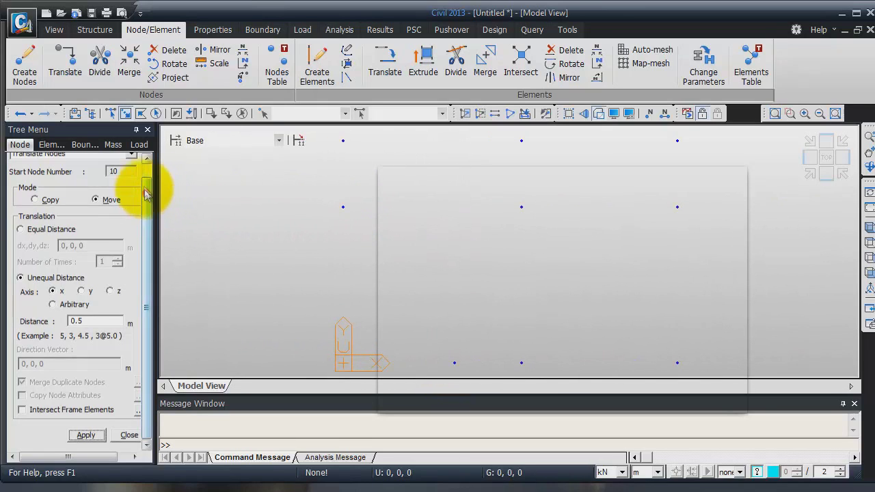
{"action": "scroll", "coordinate": [146, 186], "scroll_direction": "up", "scroll_amount": 1}
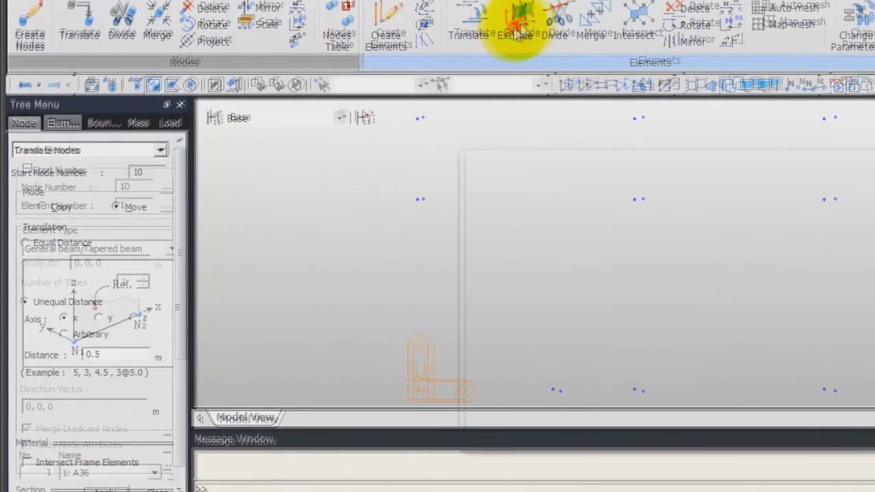
Set node extrusion to Beam elements with material A36 and section number 999
{"action": "left_click", "coordinate": [419, 73]}
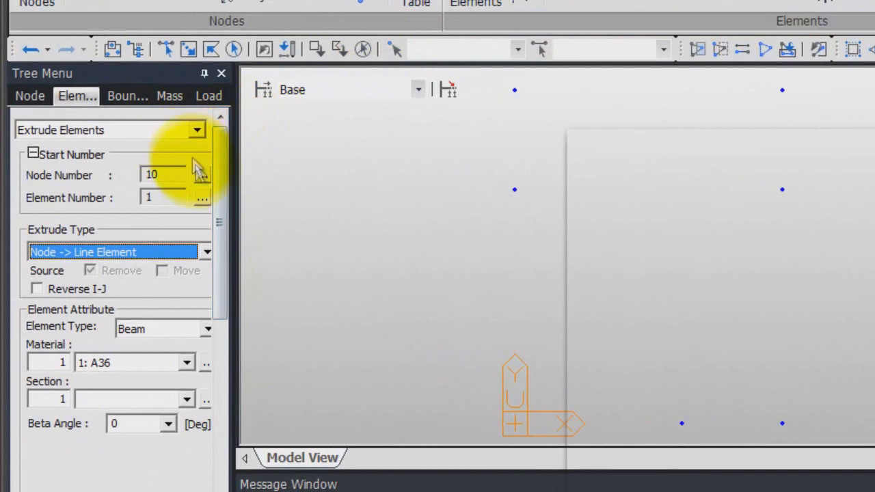
{"action": "left_click_drag", "start_coordinate": [225, 190], "coordinate": [221, 219]}
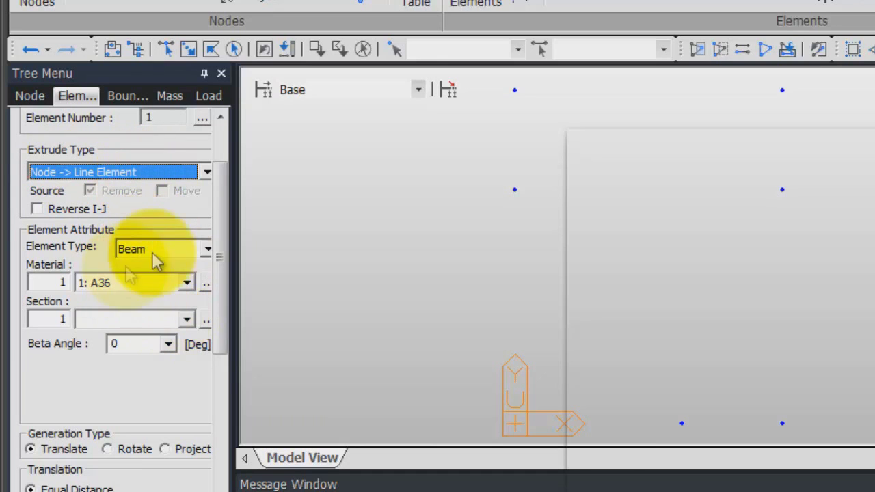
{"action": "left_click_drag", "start_coordinate": [217, 247], "coordinate": [225, 277]}
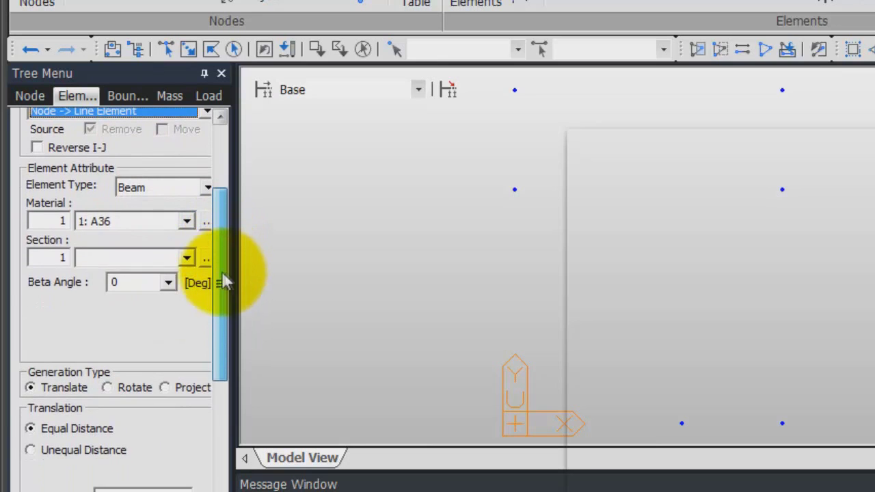
{"action": "left_click_drag", "start_coordinate": [47, 254], "coordinate": [82, 255]}
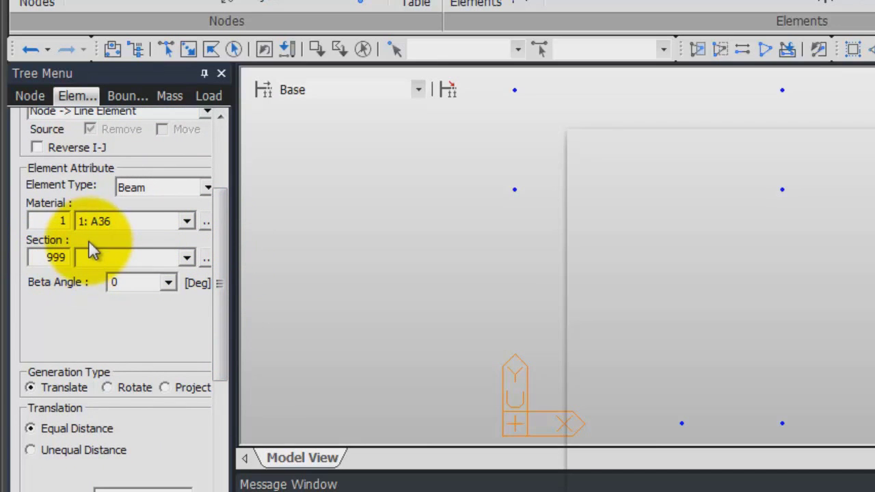
Switch the extrusion to rotation about the z-axis and window-select the bottom corner node
{"action": "left_click", "coordinate": [111, 388]}
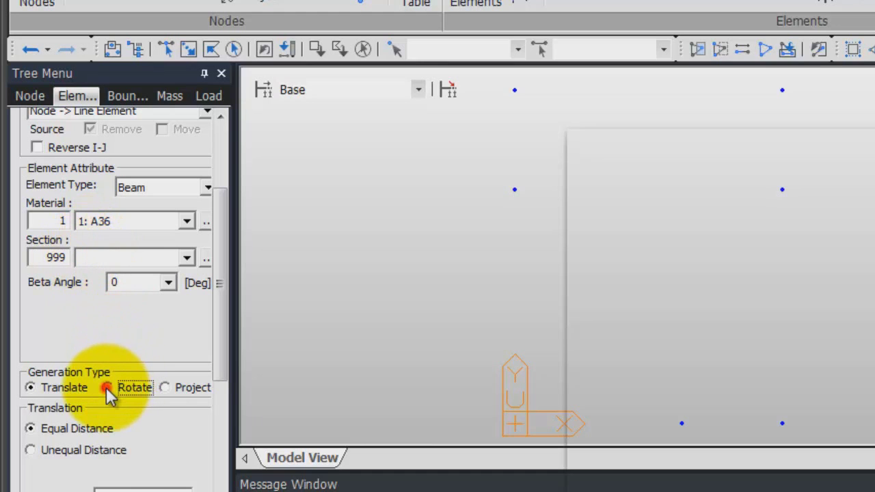
{"action": "left_click_drag", "start_coordinate": [216, 344], "coordinate": [228, 471]}
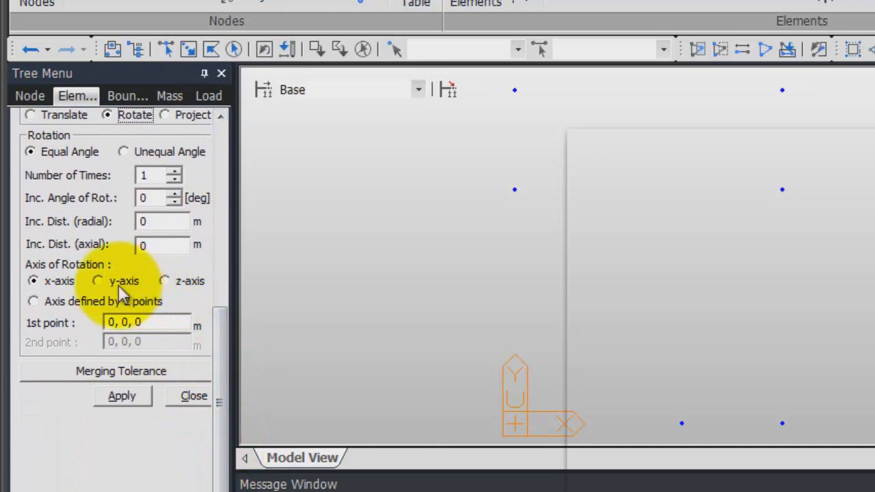
{"action": "left_click", "coordinate": [164, 282]}
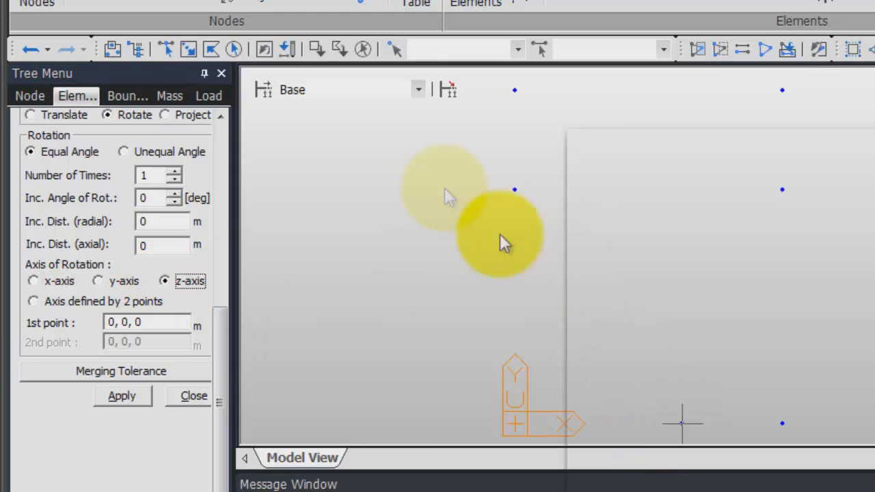
{"action": "left_click", "coordinate": [189, 51]}
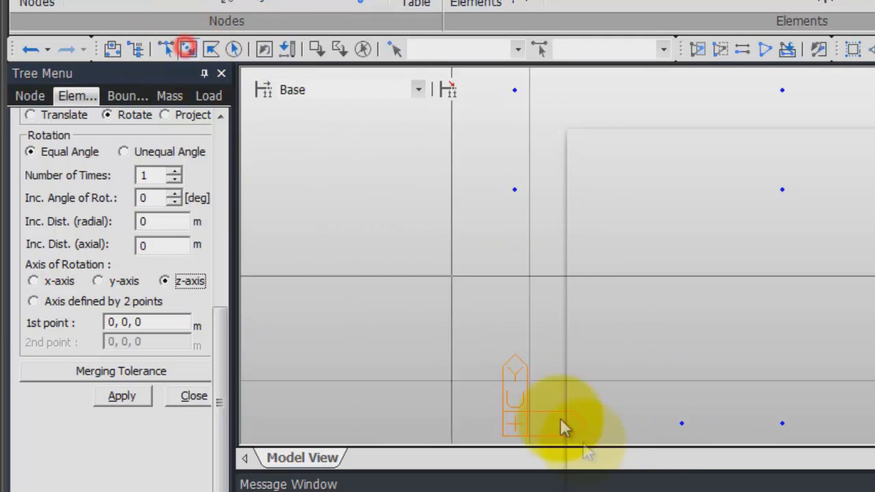
{"action": "left_click_drag", "start_coordinate": [660, 407], "coordinate": [702, 433]}
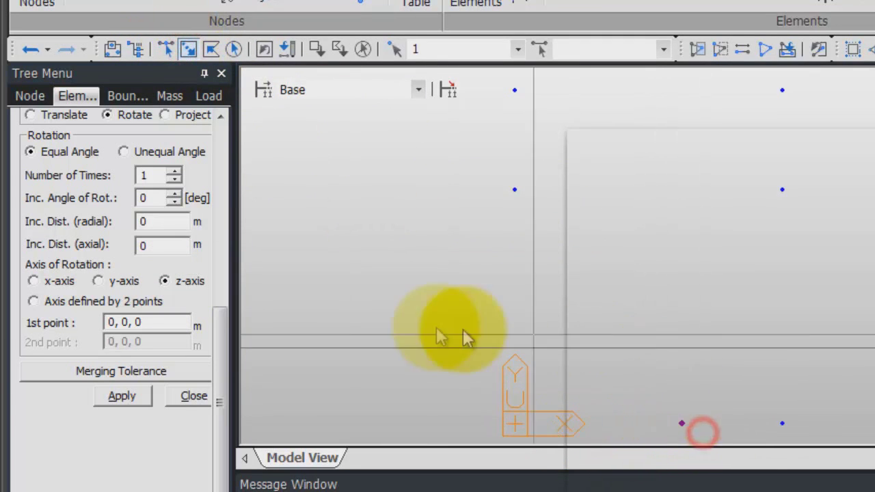
{"action": "left_click", "coordinate": [130, 398]}
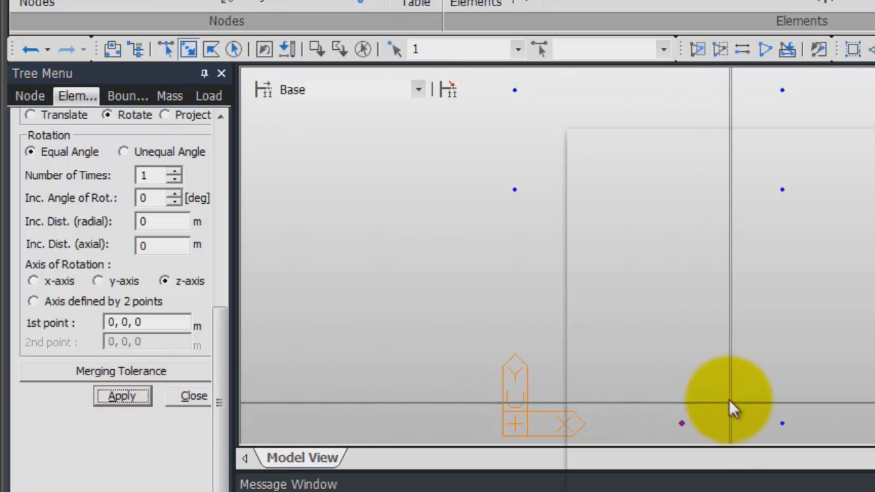
{"action": "mouse_move", "coordinate": [223, 345]}
{"action": "left_mouse_down"}
{"action": "mouse_move", "coordinate": [214, 173]}
{"action": "mouse_move", "coordinate": [227, 141]}
{"action": "mouse_move", "coordinate": [229, 246]}
{"action": "mouse_move", "coordinate": [229, 236]}
{"action": "left_mouse_up"}
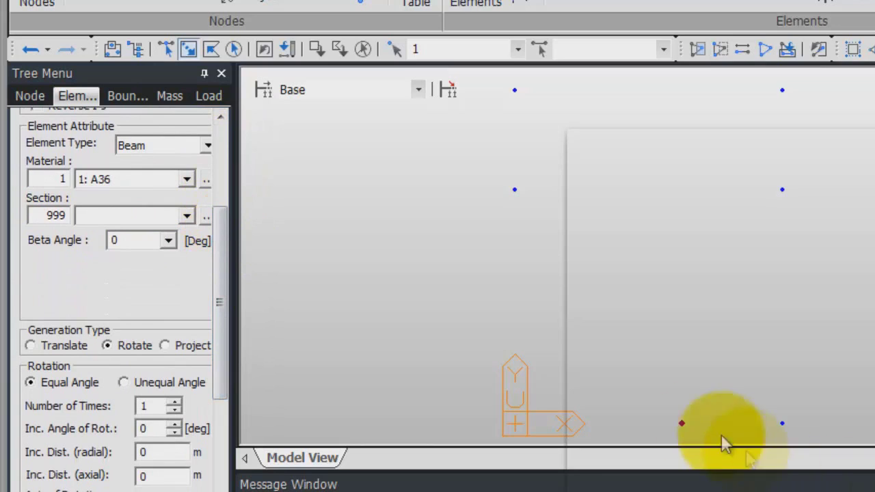
Rotate the node 8 times at 90/8 degree increments into a quarter-circle arc
{"action": "left_click", "coordinate": [158, 404]}
{"action": "double_click", "coordinate": [137, 406]}
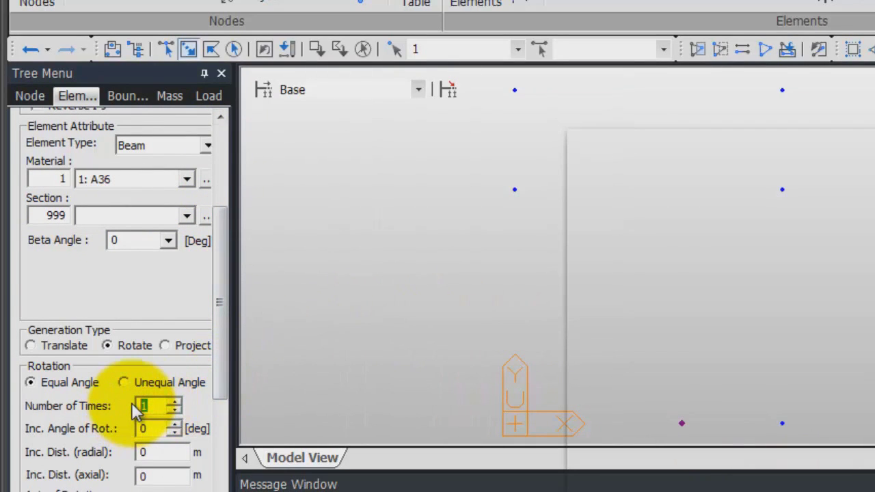
{"action": "type", "text": "8"}
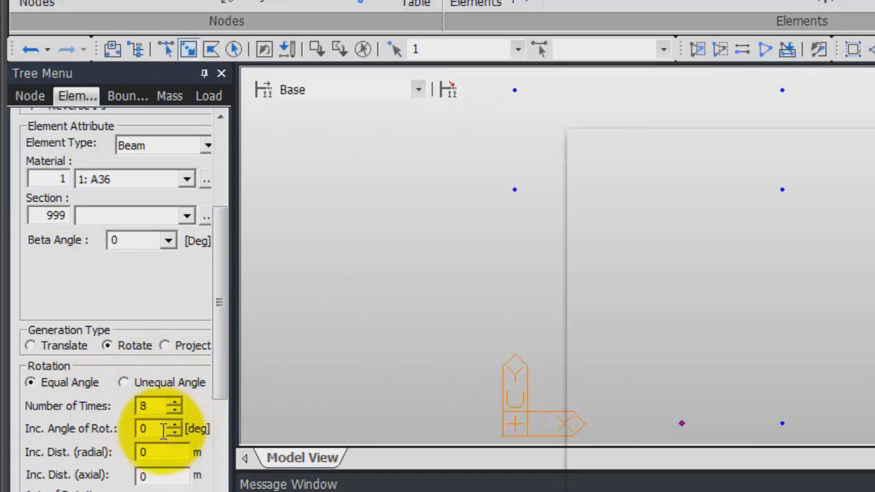
{"action": "double_click", "coordinate": [158, 429]}
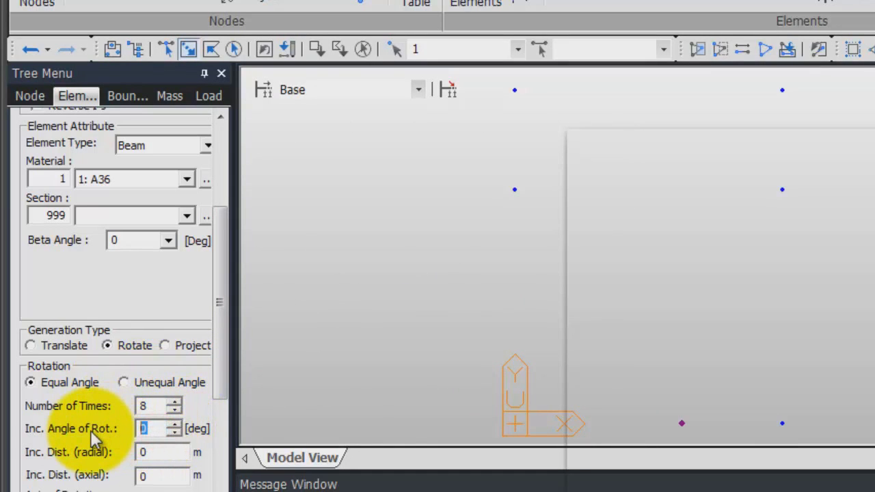
{"action": "type", "text": "90/8"}
{"action": "left_click_drag", "start_coordinate": [226, 385], "coordinate": [191, 454]}
{"action": "left_click", "coordinate": [123, 420]}
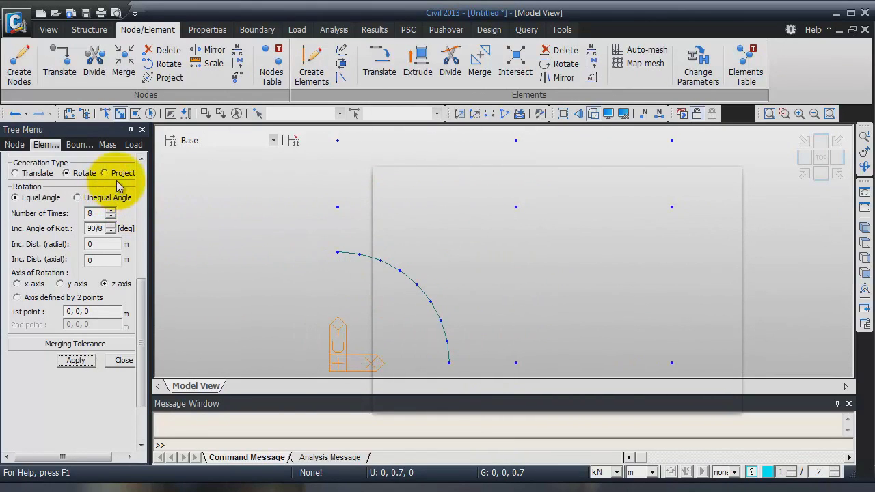
Divide spans 2–5 and 5–4 into 4 parts each, then hide element numbers
{"action": "left_click", "coordinate": [97, 66]}
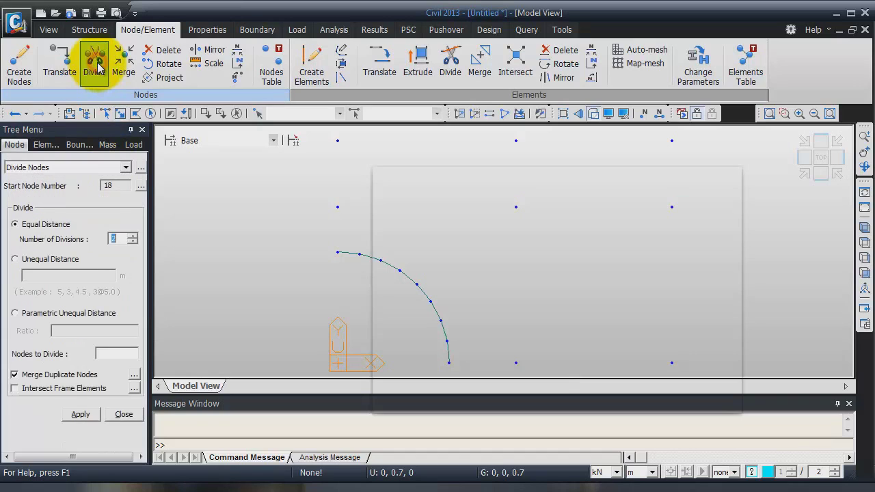
{"action": "double_click", "coordinate": [127, 241]}
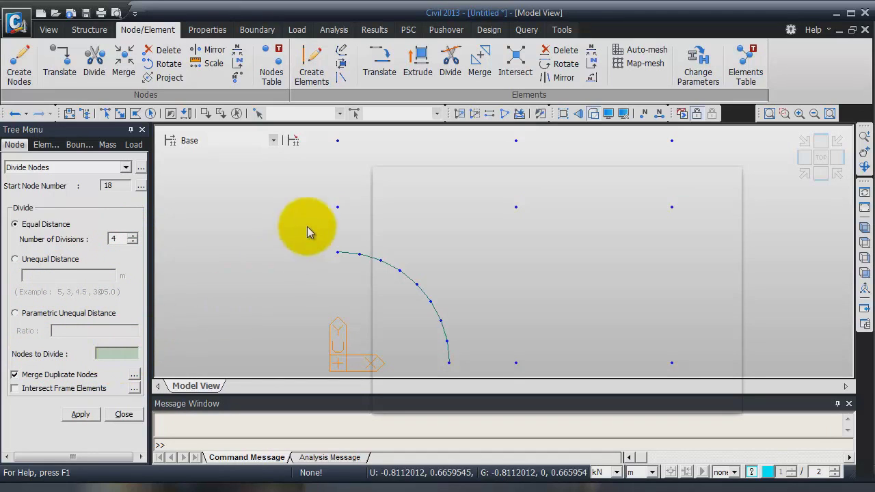
{"action": "left_click", "coordinate": [517, 361]}
{"action": "left_click", "coordinate": [517, 207]}
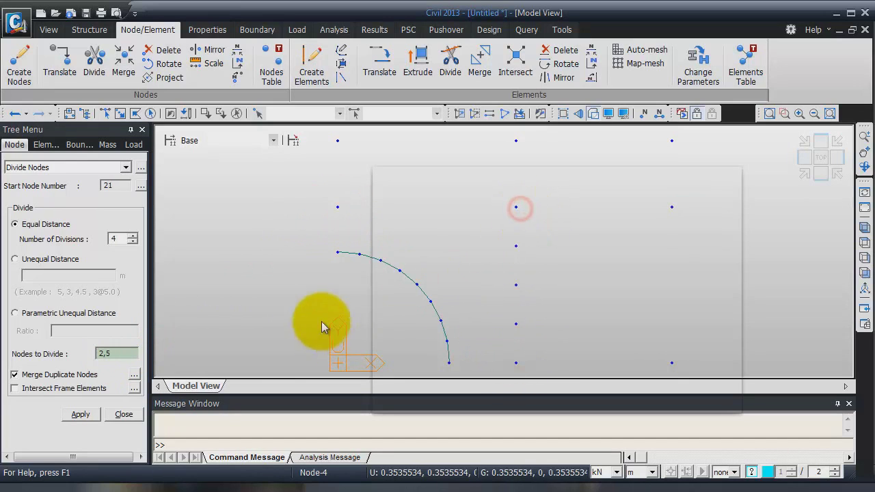
{"action": "left_click", "coordinate": [516, 208]}
{"action": "left_click", "coordinate": [338, 207]}
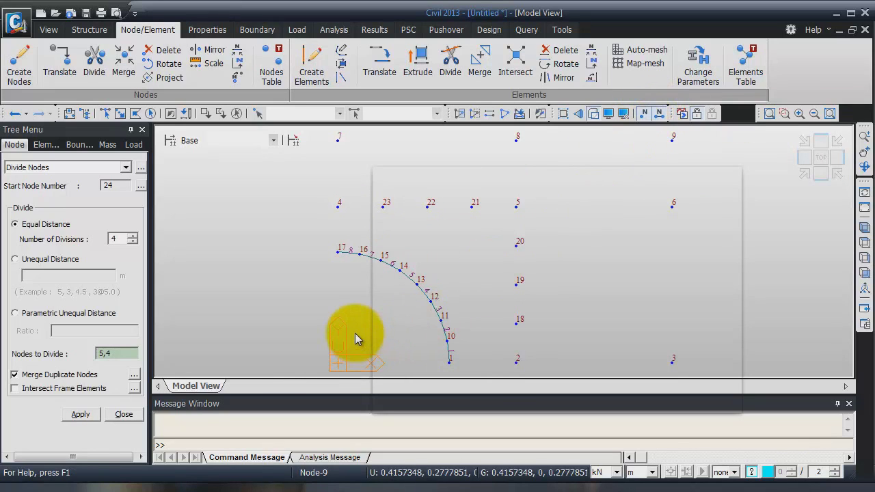
{"action": "left_click", "coordinate": [660, 117]}
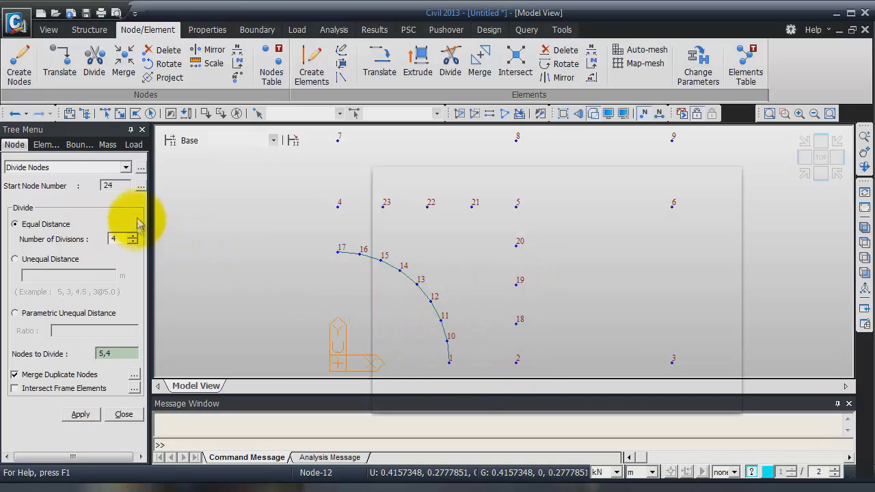
Set element creation to 4-node thick Plate, material A36, thickness number 20
{"action": "left_click", "coordinate": [307, 70]}
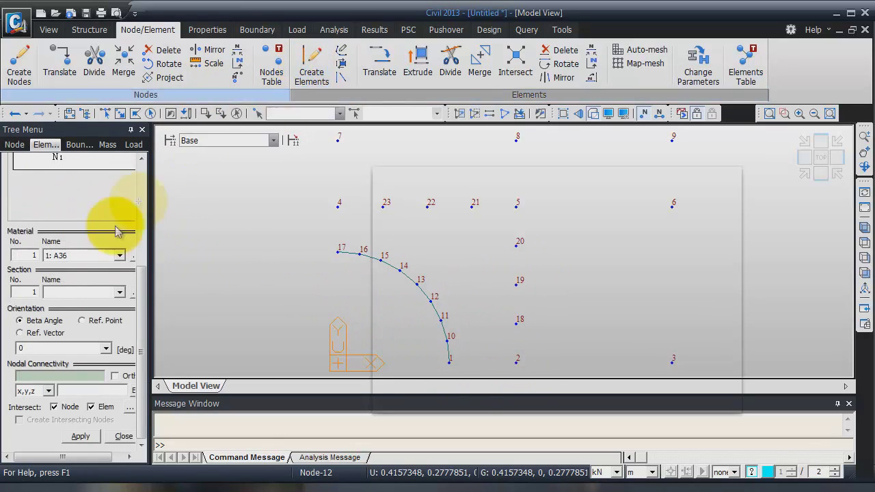
{"action": "left_click_drag", "start_coordinate": [144, 278], "coordinate": [155, 171]}
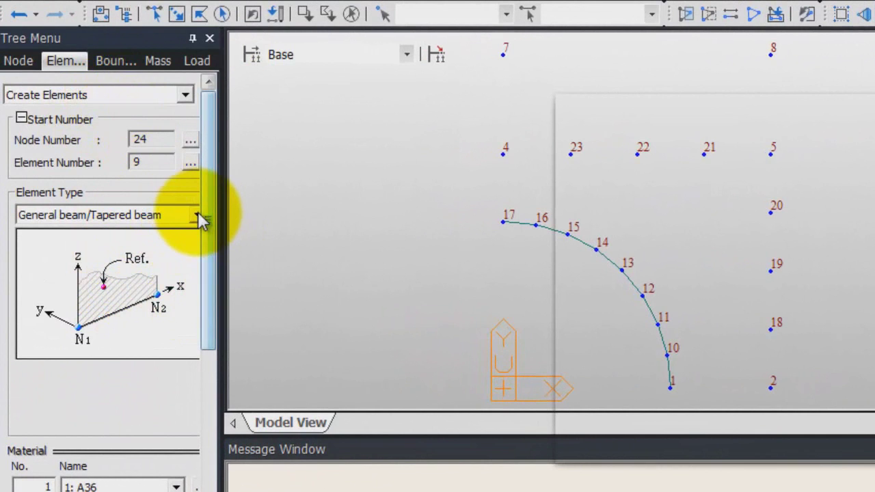
{"action": "left_click", "coordinate": [198, 216]}
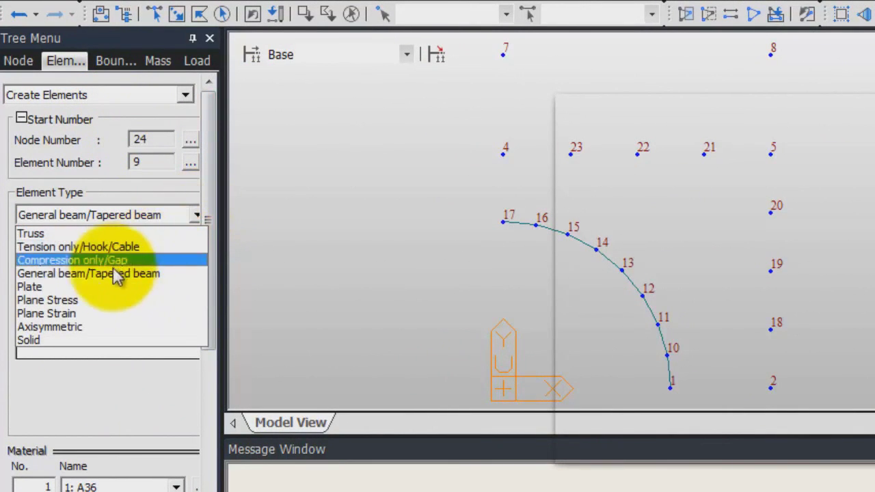
{"action": "left_click", "coordinate": [83, 287]}
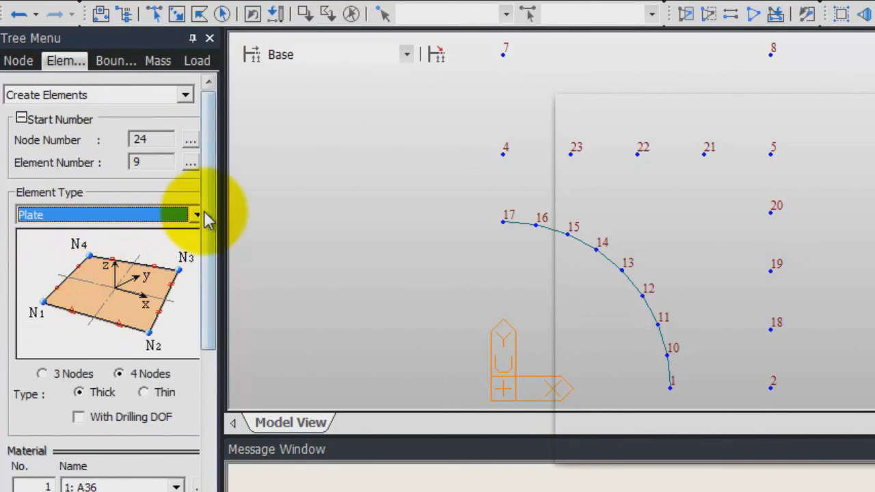
{"action": "left_click_drag", "start_coordinate": [205, 214], "coordinate": [236, 317]}
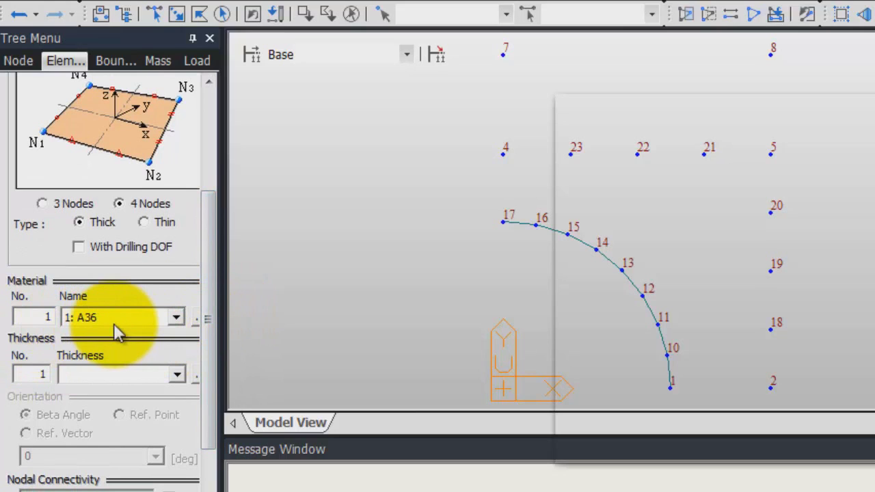
{"action": "left_click", "coordinate": [38, 373]}
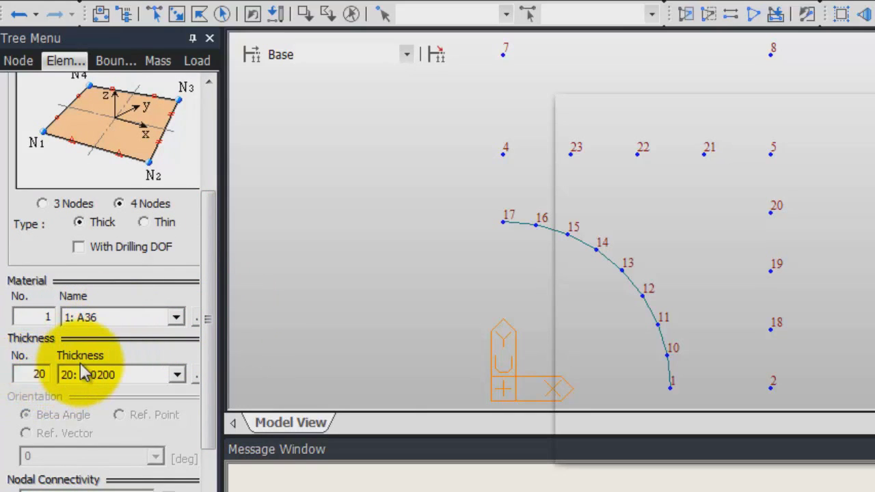
{"action": "left_click_drag", "start_coordinate": [207, 369], "coordinate": [219, 448]}
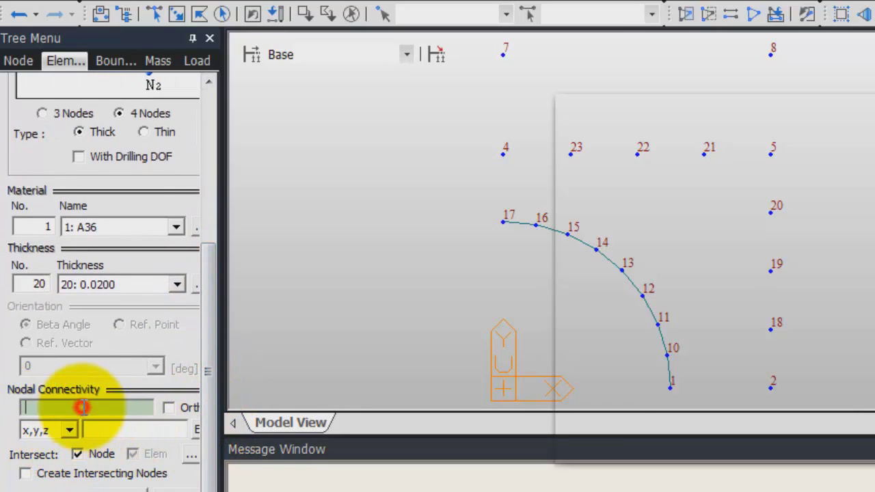
Draw plates on nodes 1-2-18-10, 10-18-19-11 and 11-19-20-12
{"action": "left_click", "coordinate": [671, 388]}
{"action": "left_click", "coordinate": [771, 388]}
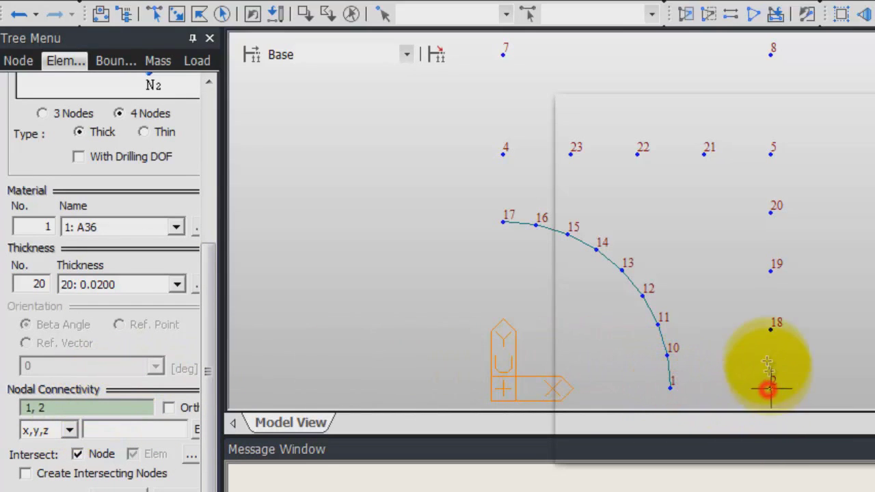
{"action": "left_click", "coordinate": [770, 329]}
{"action": "left_click", "coordinate": [666, 356]}
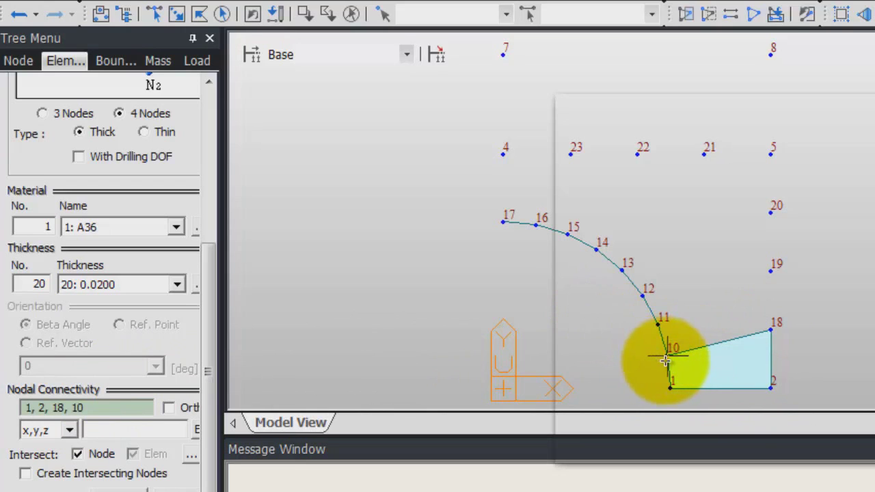
{"action": "left_click", "coordinate": [664, 357]}
{"action": "left_click", "coordinate": [770, 330]}
{"action": "left_click", "coordinate": [771, 271]}
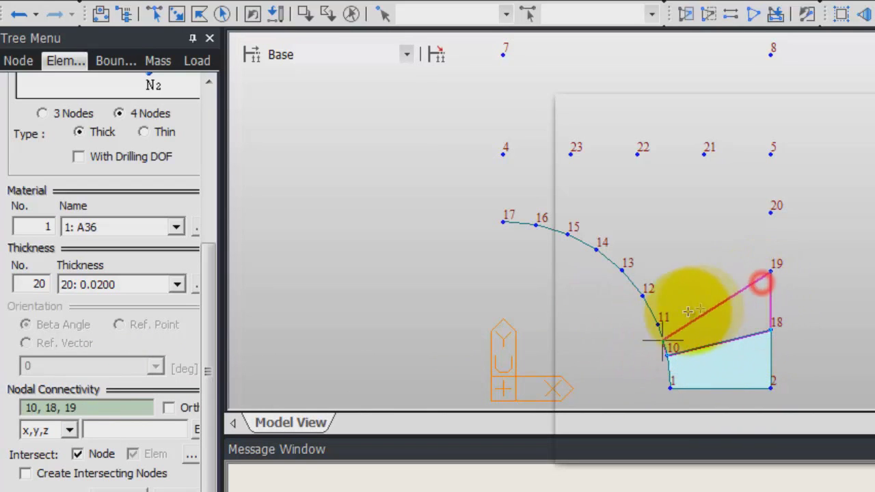
{"action": "left_click", "coordinate": [659, 323]}
{"action": "left_click", "coordinate": [660, 324]}
{"action": "left_click", "coordinate": [770, 271]}
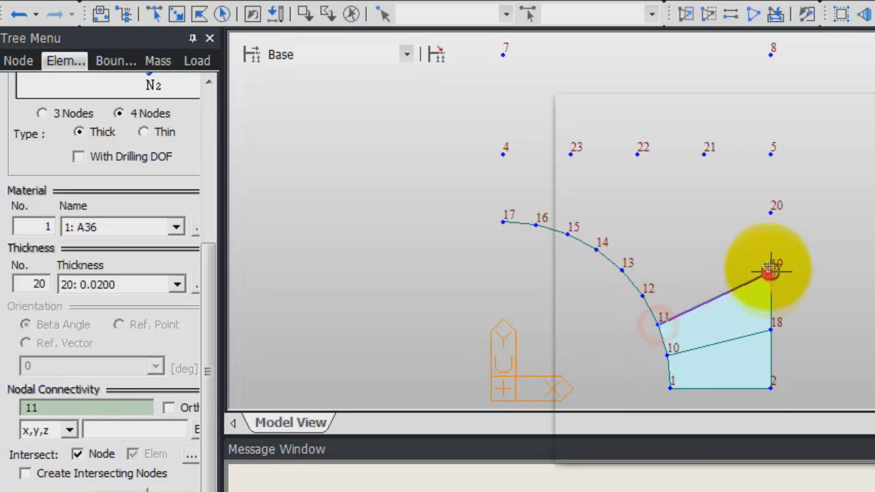
{"action": "left_click", "coordinate": [770, 213]}
{"action": "left_click", "coordinate": [642, 295]}
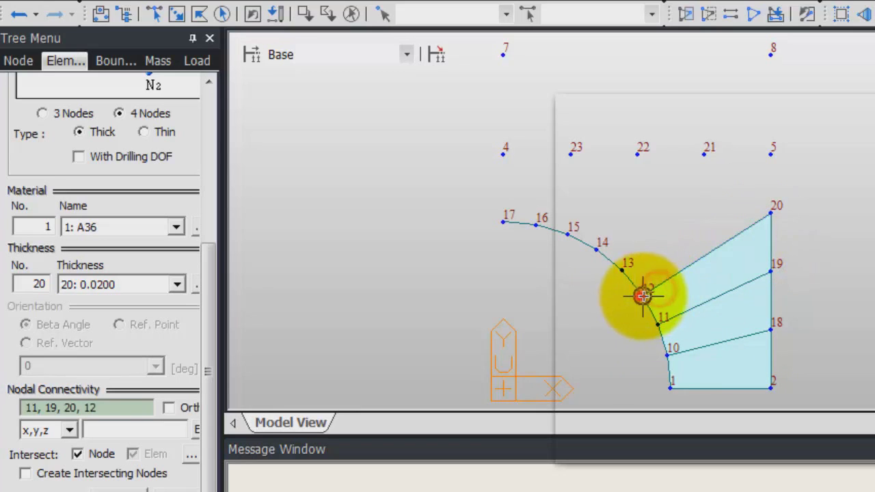
Add plates on nodes 12-20-5-13, 13-5-21-14 and 14-21-22-15
{"action": "left_click", "coordinate": [643, 295]}
{"action": "left_click", "coordinate": [771, 213]}
{"action": "left_click", "coordinate": [771, 154]}
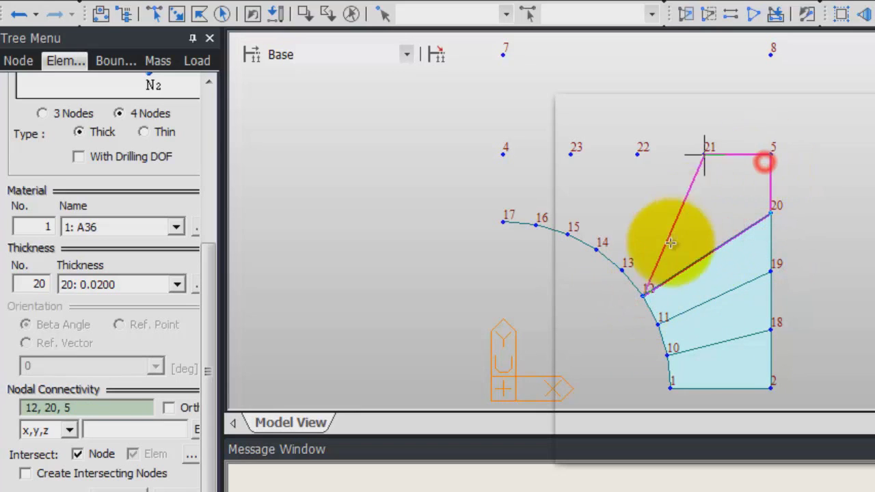
{"action": "left_click", "coordinate": [620, 270]}
{"action": "left_click", "coordinate": [620, 269]}
{"action": "left_click", "coordinate": [771, 155]}
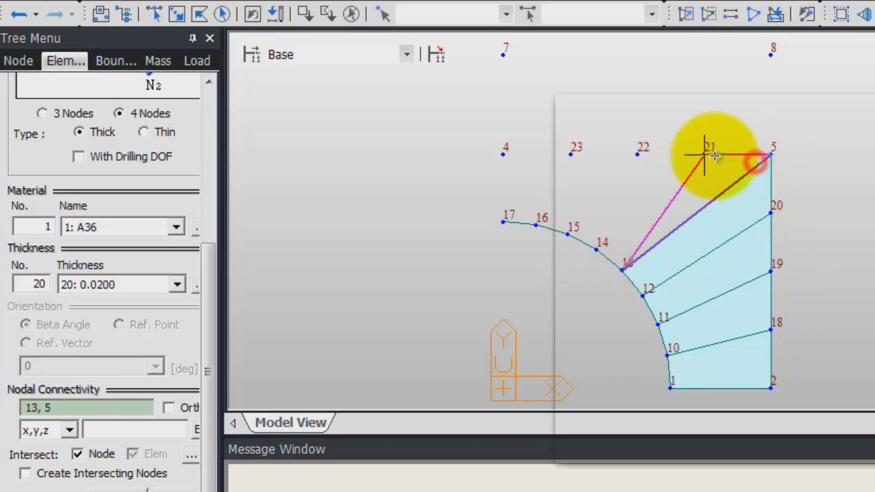
{"action": "left_click", "coordinate": [708, 156]}
{"action": "left_click", "coordinate": [598, 250]}
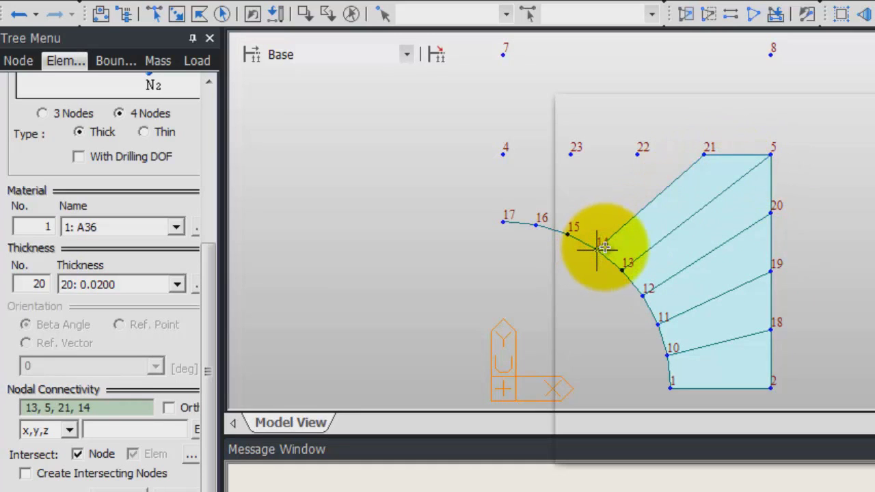
{"action": "left_click", "coordinate": [597, 249]}
{"action": "left_click", "coordinate": [708, 155]}
{"action": "left_click", "coordinate": [636, 154]}
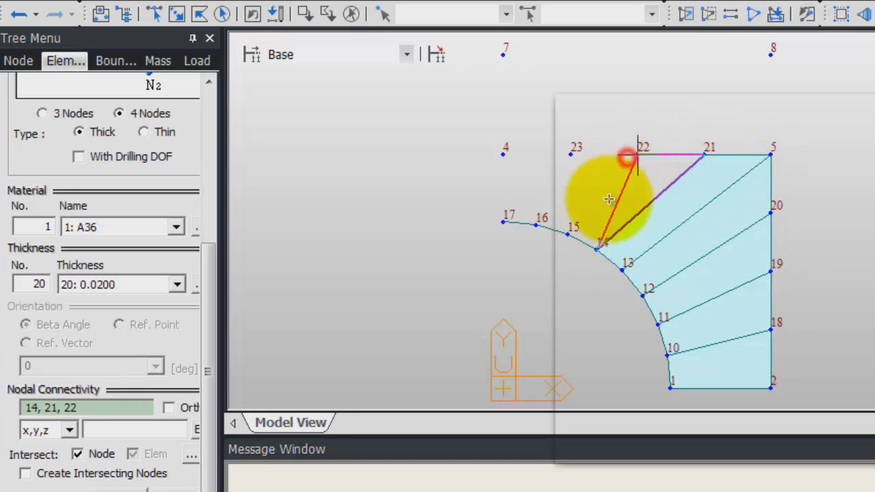
{"action": "left_click", "coordinate": [570, 231]}
Finish with plates on nodes 15-22-23-16 and 16-23-4-17, reaching corner node 4
{"action": "left_click", "coordinate": [569, 232]}
{"action": "left_click", "coordinate": [637, 154]}
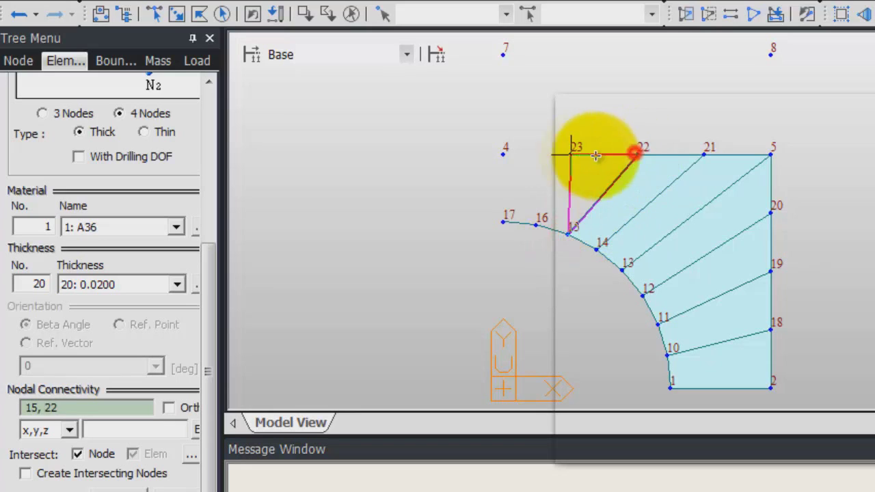
{"action": "left_click", "coordinate": [573, 154]}
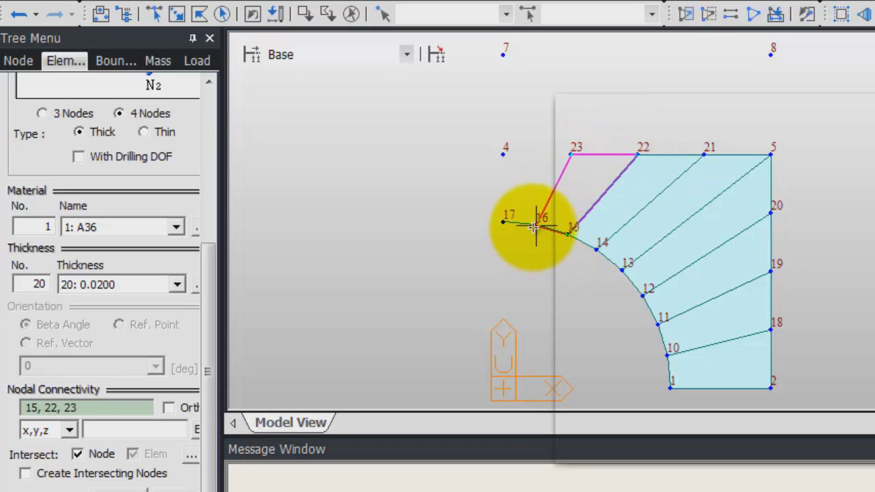
{"action": "left_click", "coordinate": [535, 223]}
{"action": "left_click", "coordinate": [534, 223]}
{"action": "left_click", "coordinate": [571, 155]}
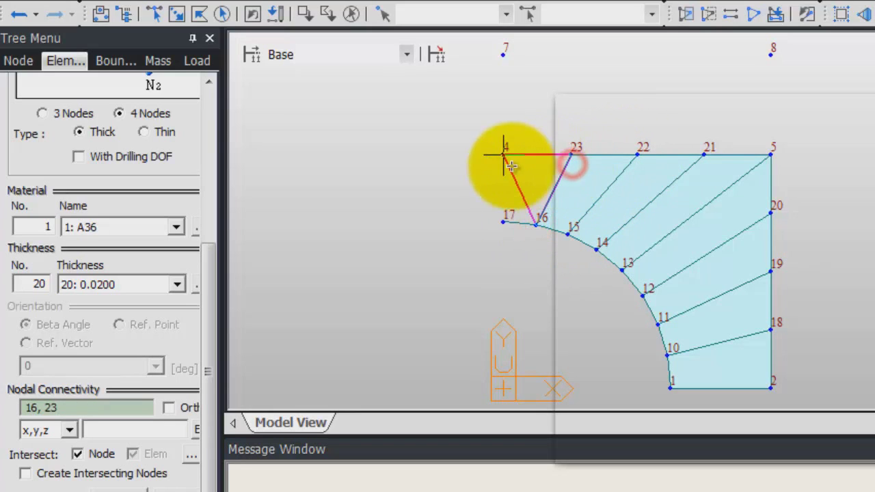
{"action": "left_click", "coordinate": [503, 153]}
{"action": "left_click", "coordinate": [503, 222]}
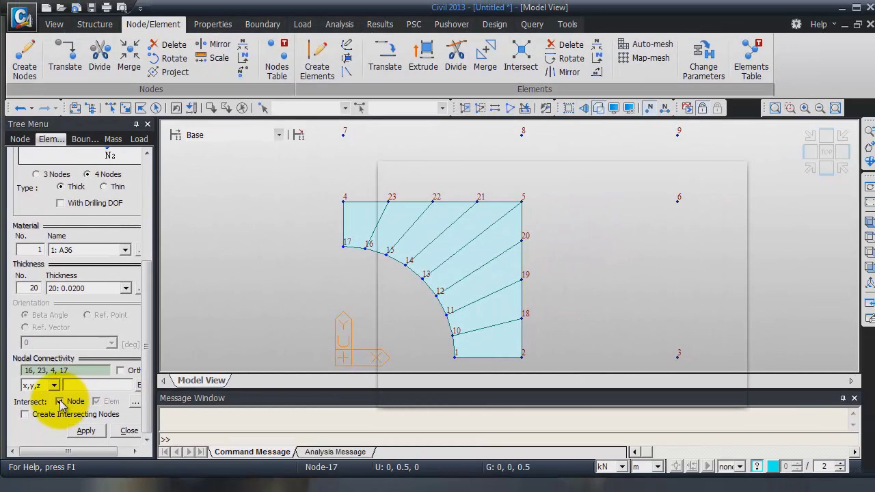
Create the right plate on nodes 2-3-6-5 and display all plates shrunken
{"action": "right_click", "coordinate": [60, 403]}
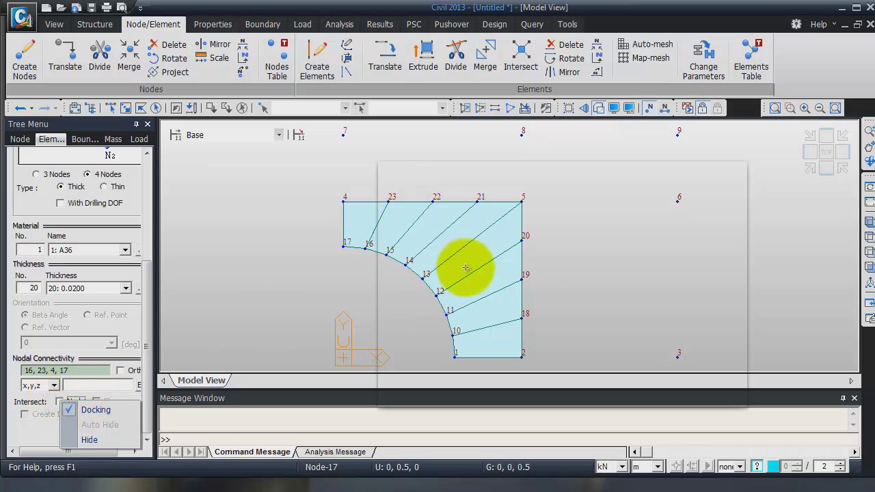
{"action": "key", "text": "Escape"}
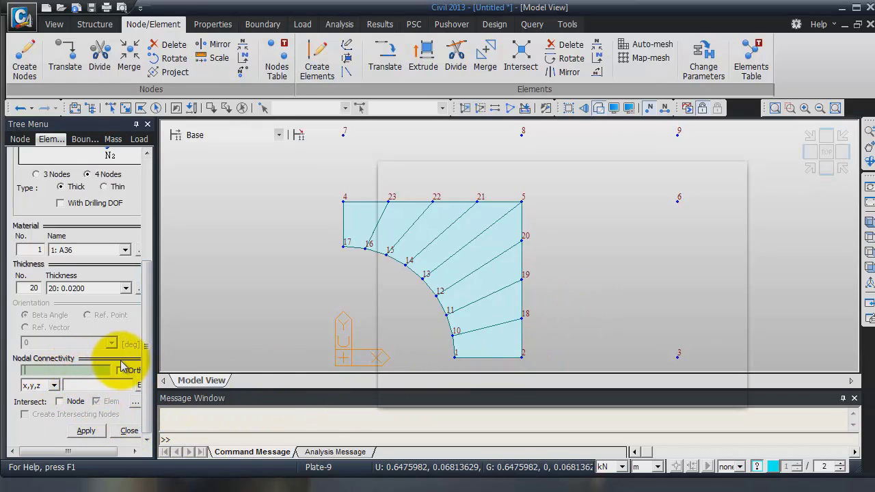
{"action": "left_click", "coordinate": [521, 356]}
{"action": "left_click", "coordinate": [677, 356]}
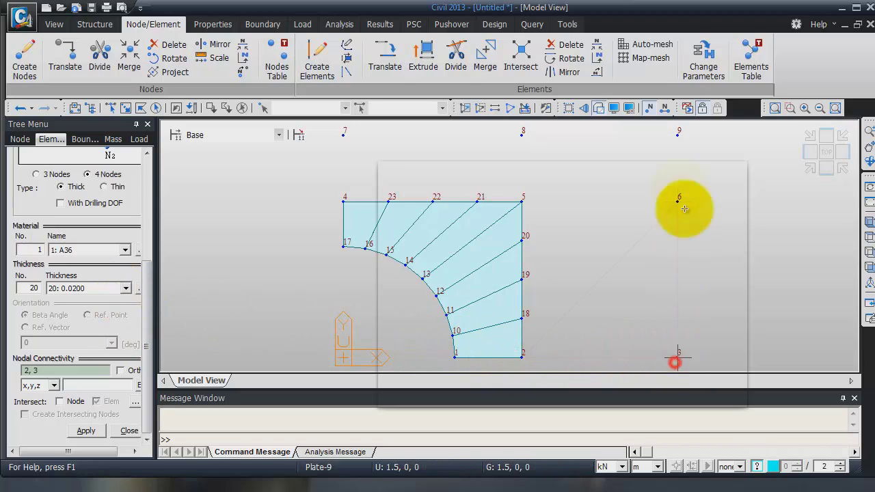
{"action": "left_click", "coordinate": [677, 201]}
{"action": "left_click", "coordinate": [521, 201]}
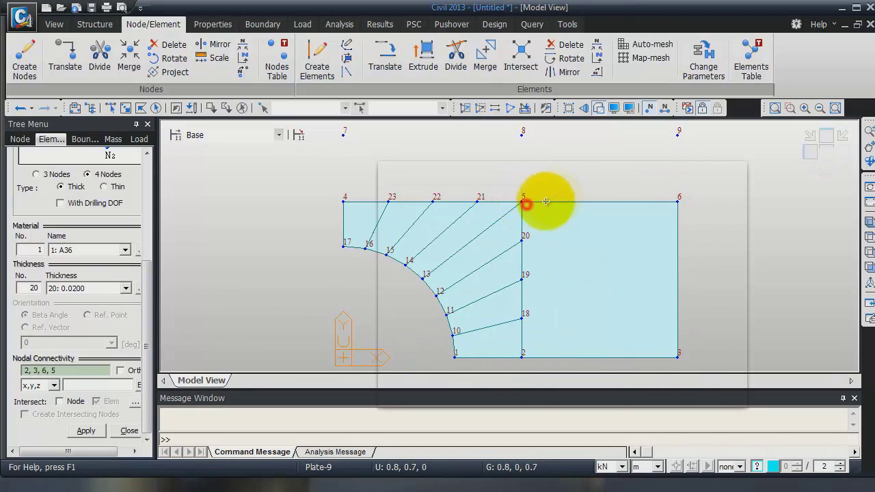
{"action": "left_click", "coordinate": [568, 109]}
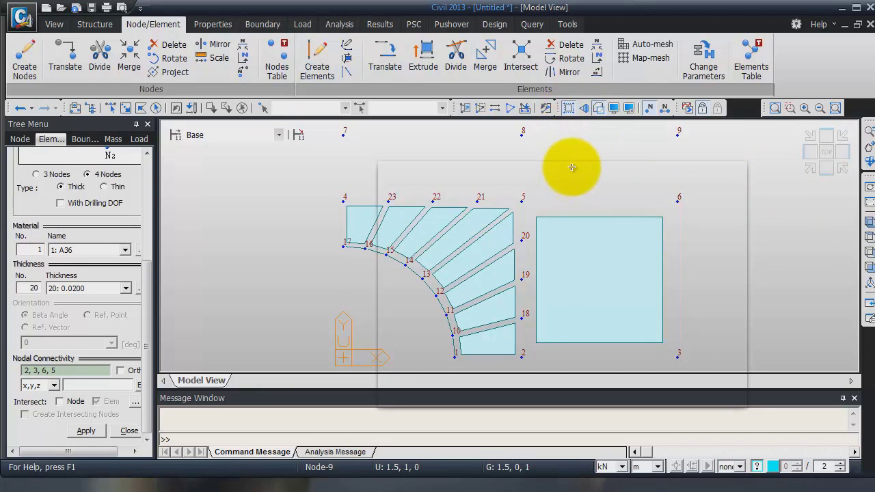
Create plates 5-6-9-8 (top-right) and 4-5-8-7 (top) by picking their corner nodes
{"action": "left_click", "coordinate": [522, 198]}
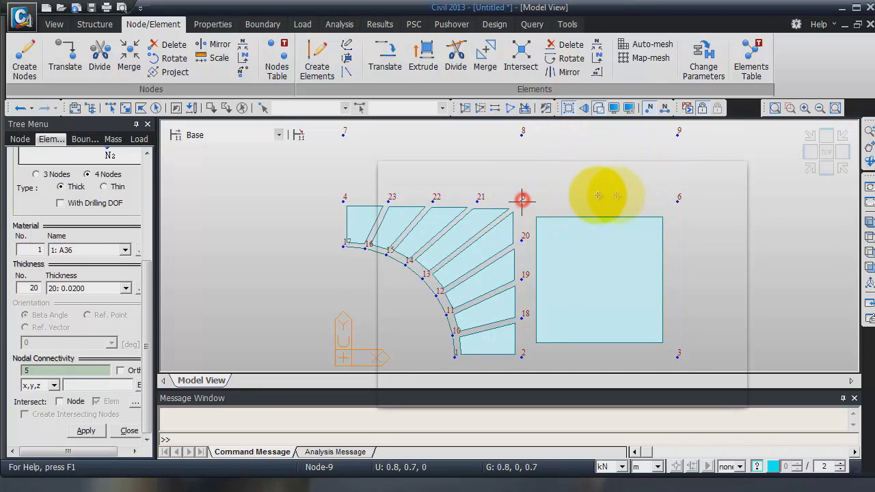
{"action": "left_click", "coordinate": [679, 197]}
{"action": "left_click", "coordinate": [678, 131]}
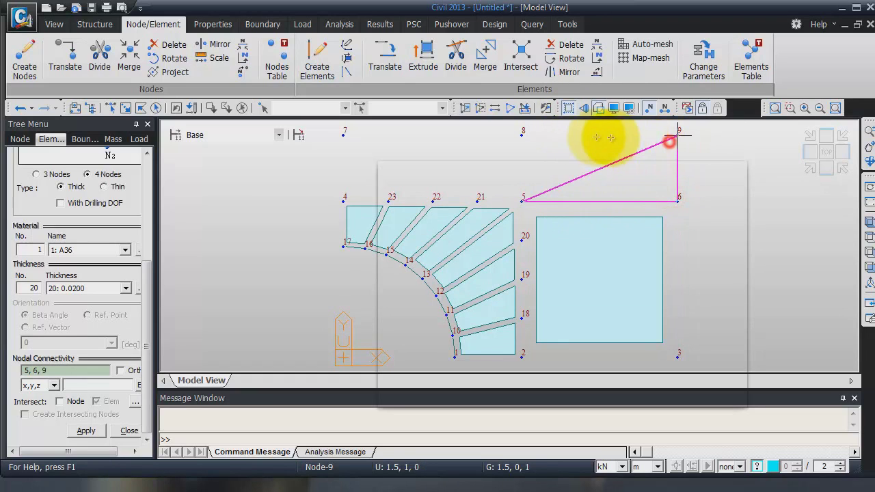
{"action": "left_click", "coordinate": [521, 136]}
{"action": "left_click", "coordinate": [343, 200]}
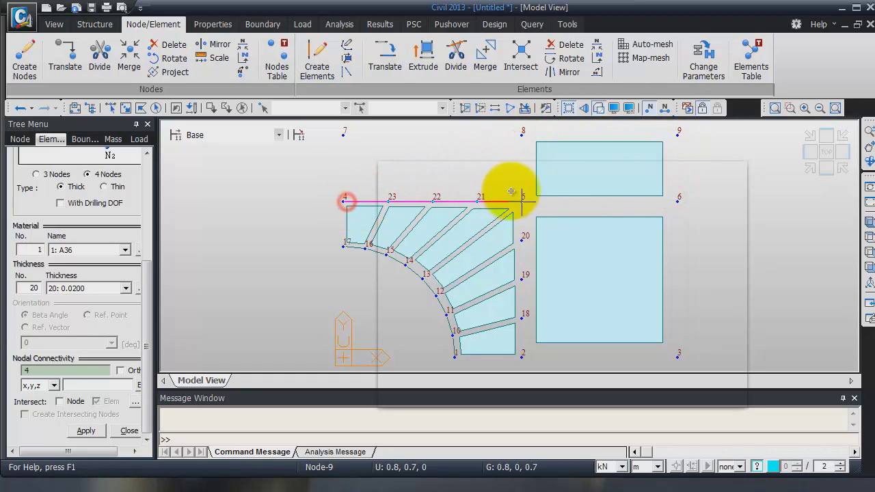
{"action": "left_click", "coordinate": [522, 198]}
{"action": "left_click", "coordinate": [522, 134]}
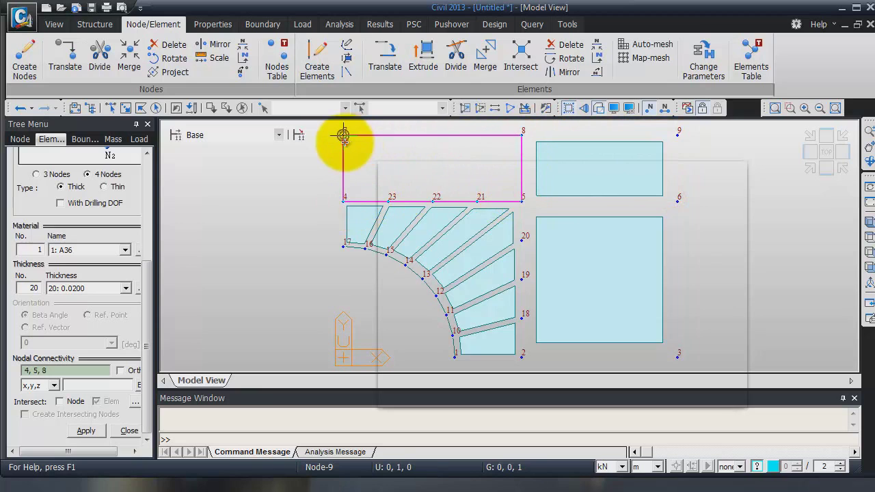
{"action": "left_click", "coordinate": [344, 133]}
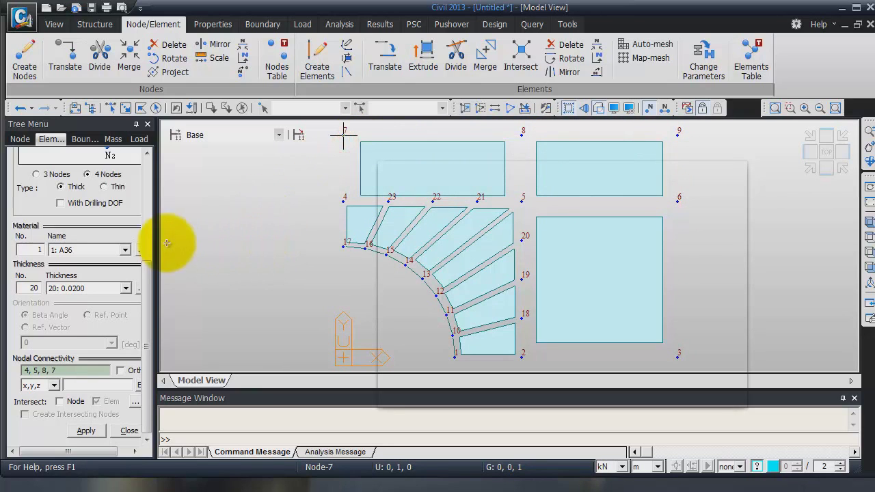
Scroll the Tree Menu back to the top and switch to dividing existing elements
{"action": "left_click_drag", "start_coordinate": [152, 293], "coordinate": [137, 172]}
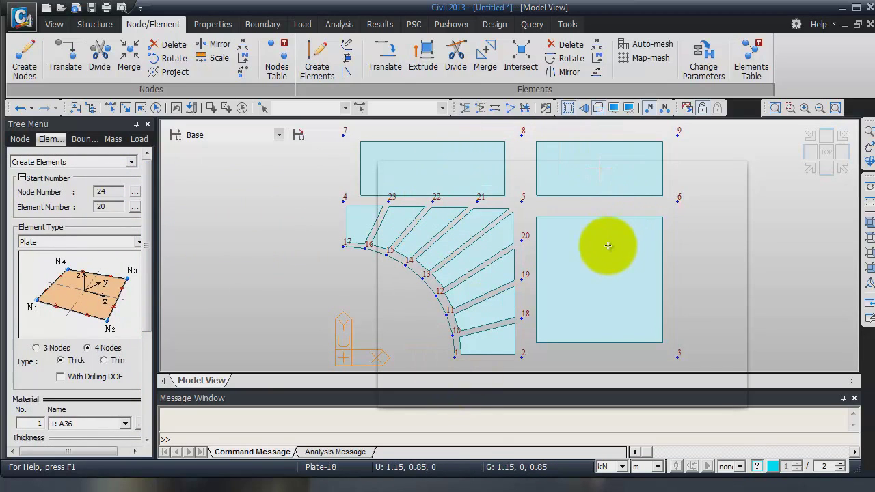
{"action": "mouse_move", "coordinate": [607, 246]}
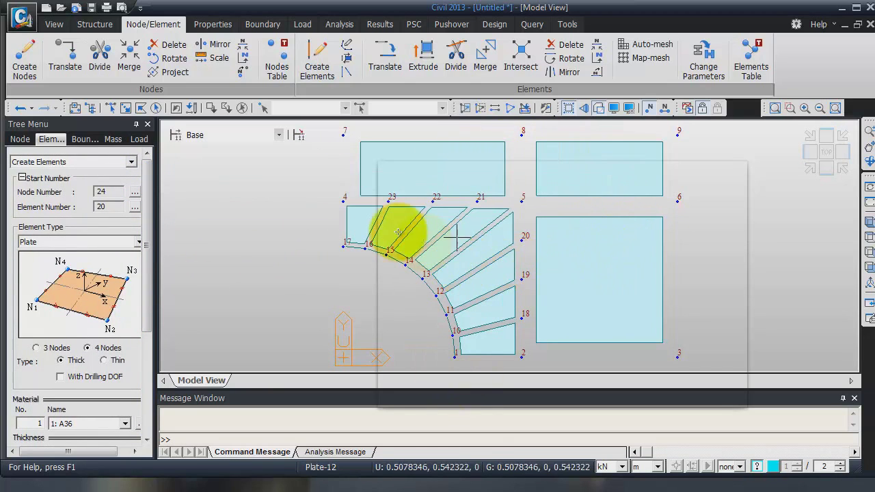
{"action": "left_click", "coordinate": [454, 55]}
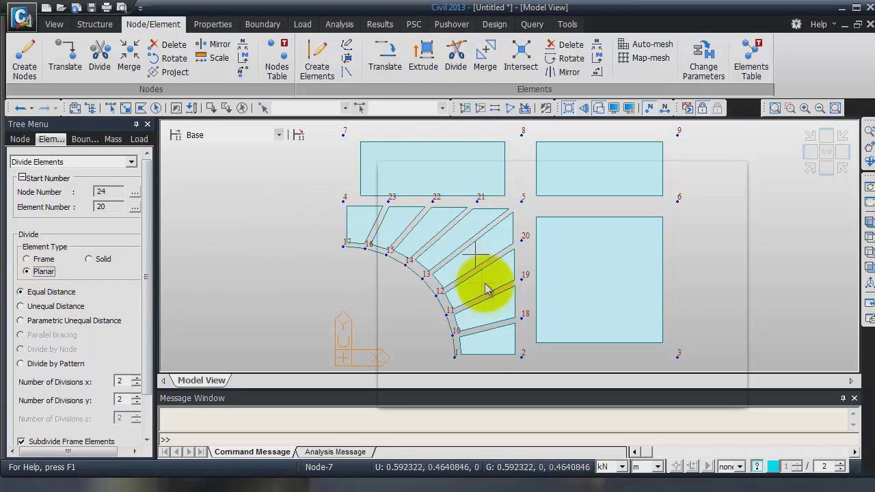
Select the eight arc plates with an Intersect Line and divide each planar, equal distance, x=3, y=1
{"action": "right_click", "coordinate": [265, 223]}
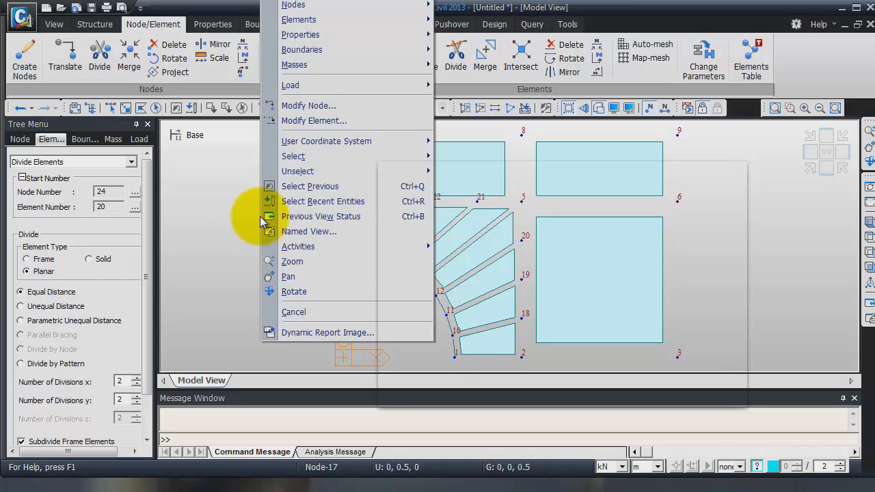
{"action": "mouse_move", "coordinate": [403, 157]}
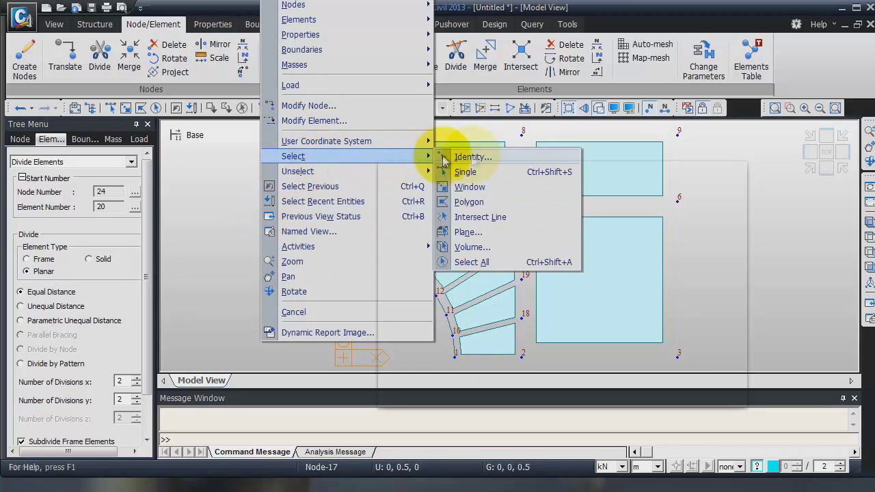
{"action": "left_click", "coordinate": [505, 216]}
{"action": "left_click", "coordinate": [332, 219]}
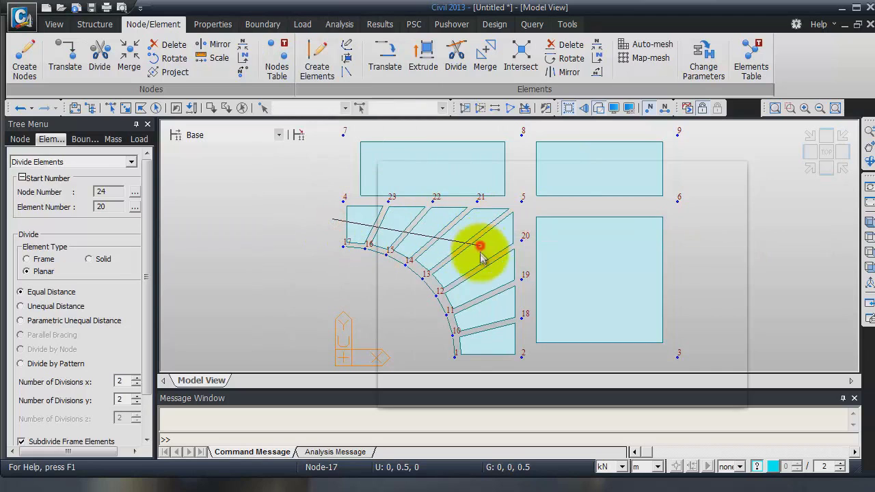
{"action": "left_click", "coordinate": [480, 247]}
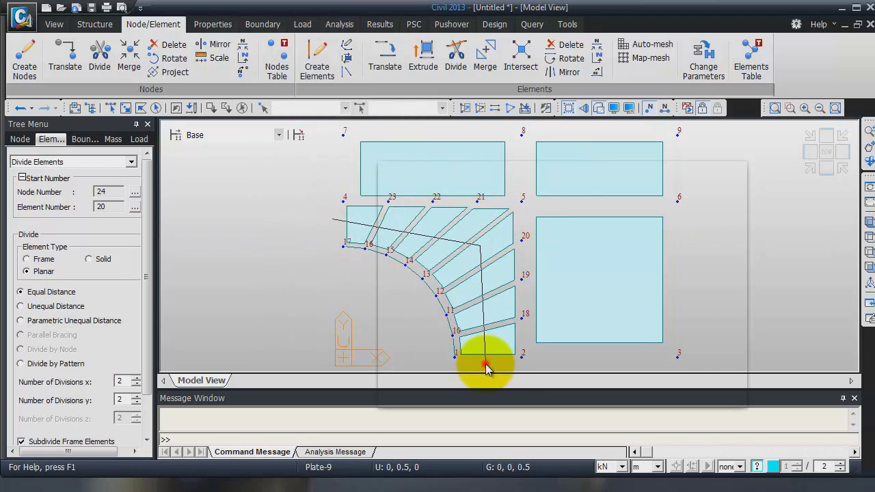
{"action": "left_click", "coordinate": [484, 365]}
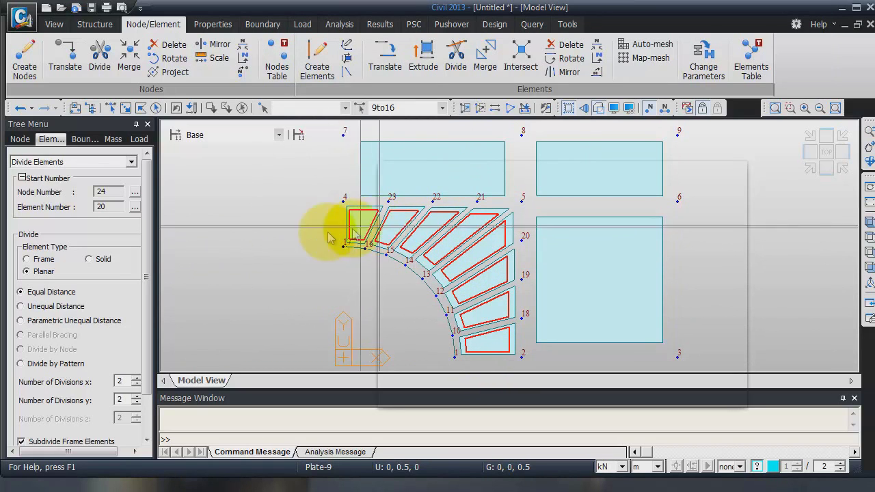
{"action": "left_click_drag", "start_coordinate": [146, 280], "coordinate": [148, 325]}
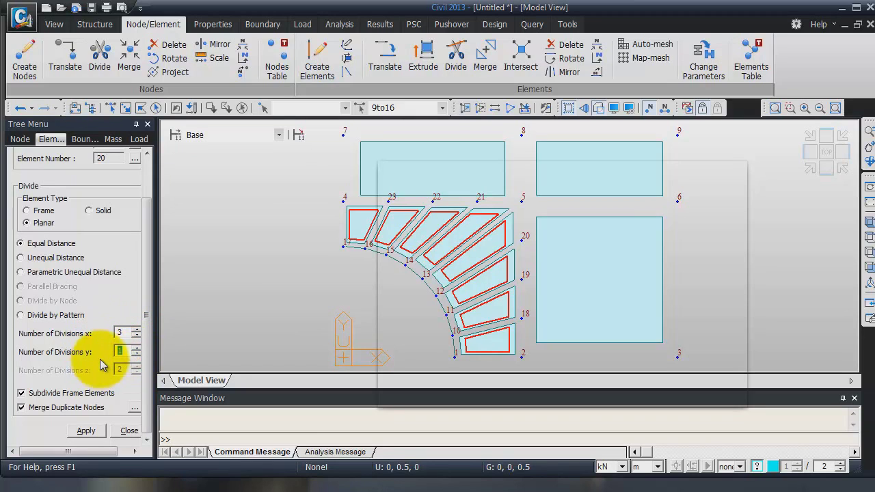
{"action": "left_click", "coordinate": [84, 430]}
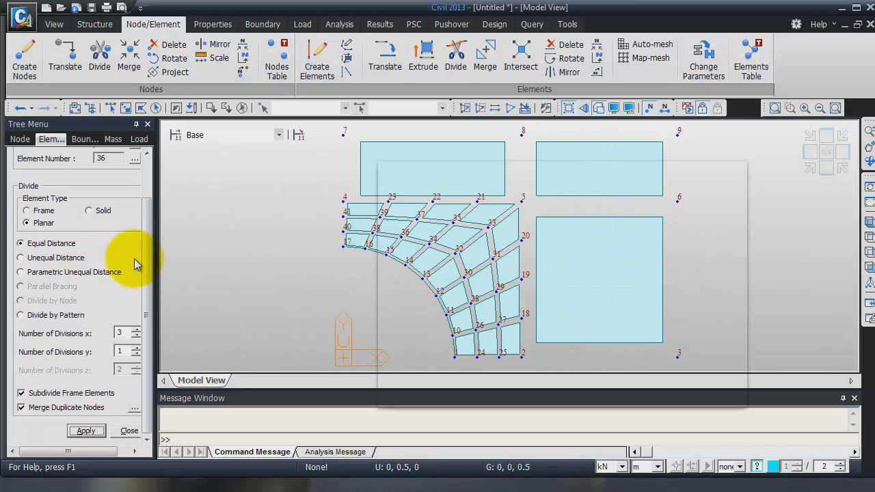
Split the lower-right plate rectangle into a 4x4 grid
{"action": "left_click", "coordinate": [135, 331]}
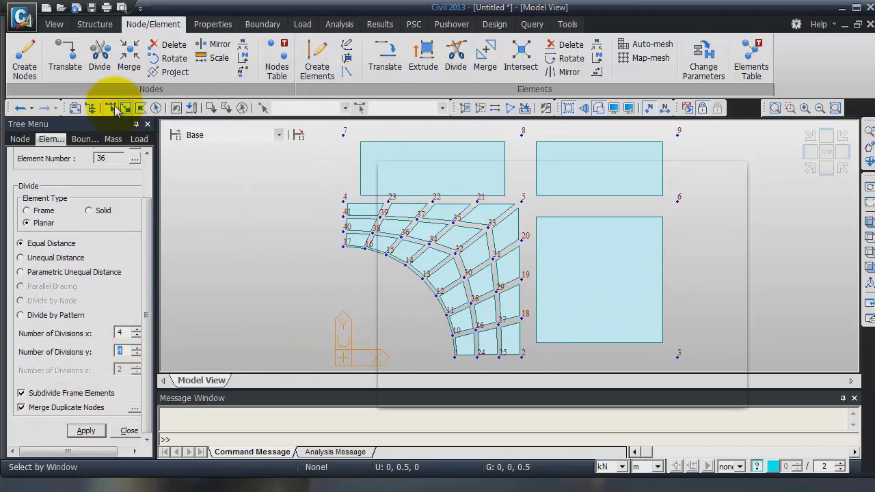
{"action": "left_click", "coordinate": [111, 109]}
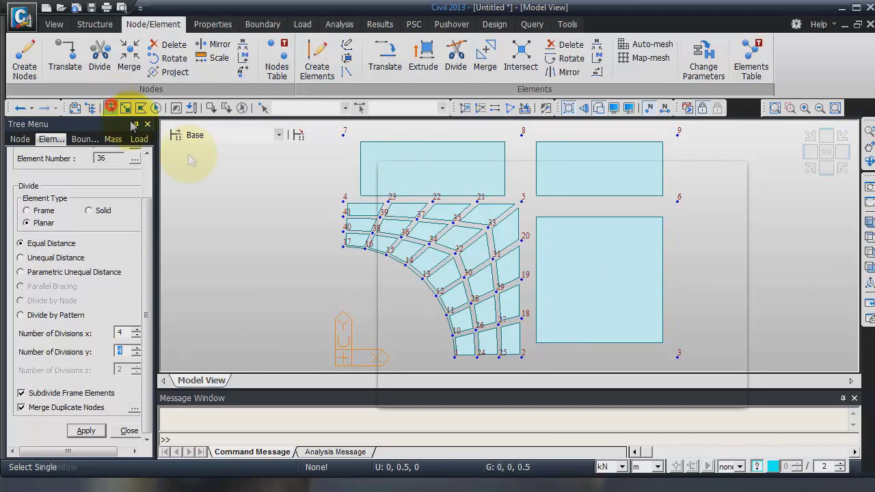
{"action": "left_click", "coordinate": [592, 270]}
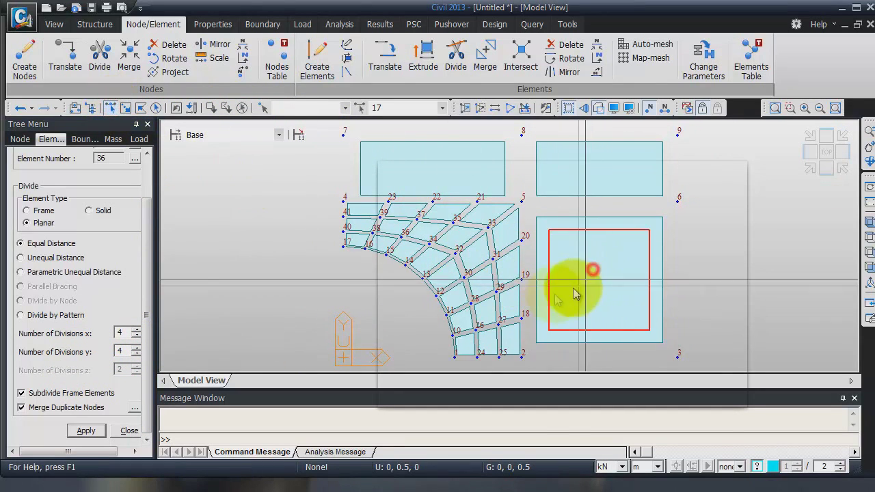
{"action": "left_click", "coordinate": [86, 430]}
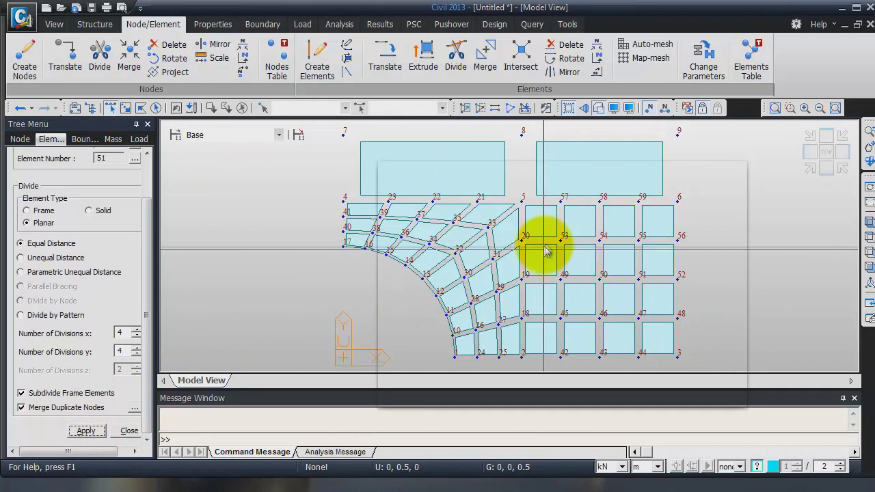
Split the upper-right and upper-left plate rectangles into 4x2 grids
{"action": "left_click", "coordinate": [598, 171]}
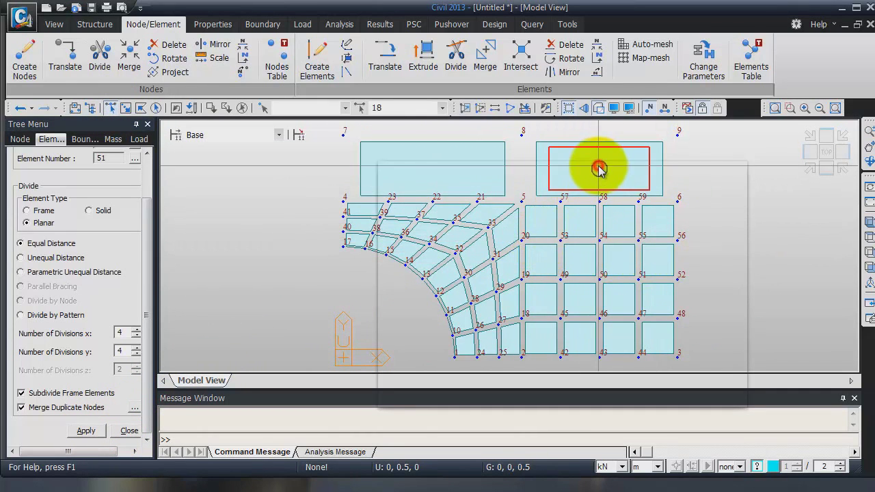
{"action": "left_click", "coordinate": [136, 353]}
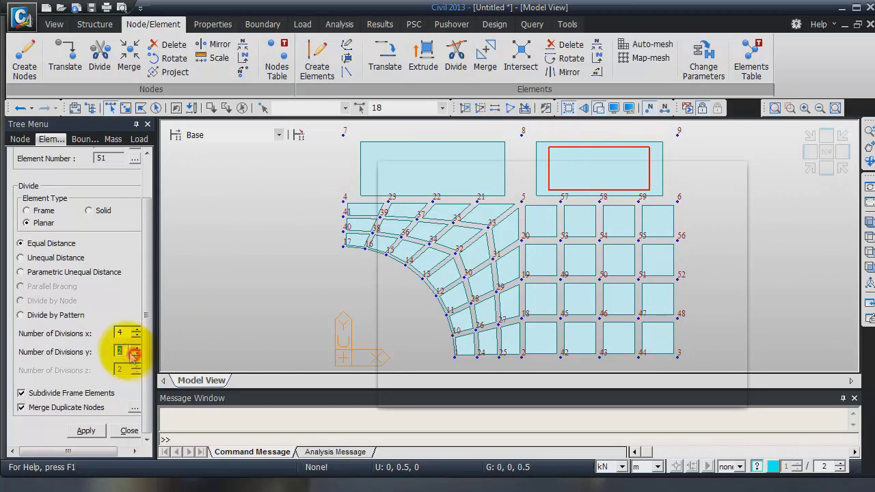
{"action": "left_click", "coordinate": [86, 430]}
{"action": "left_click", "coordinate": [433, 166]}
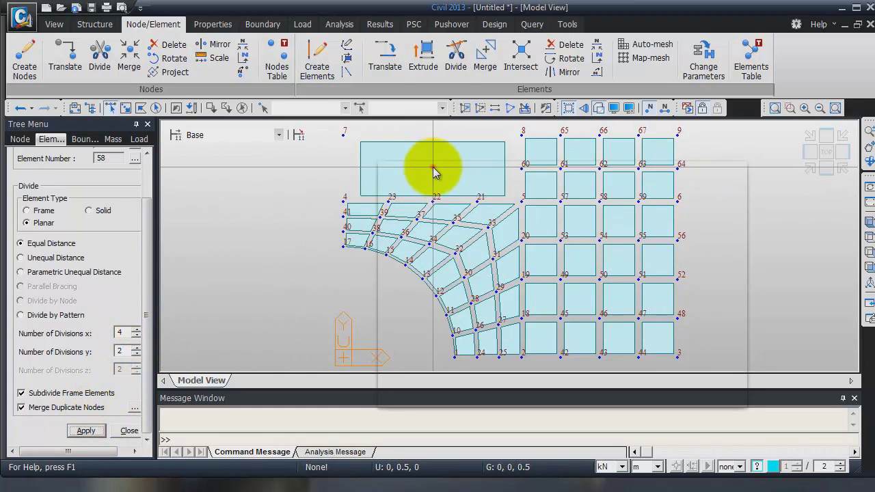
{"action": "left_click", "coordinate": [85, 430]}
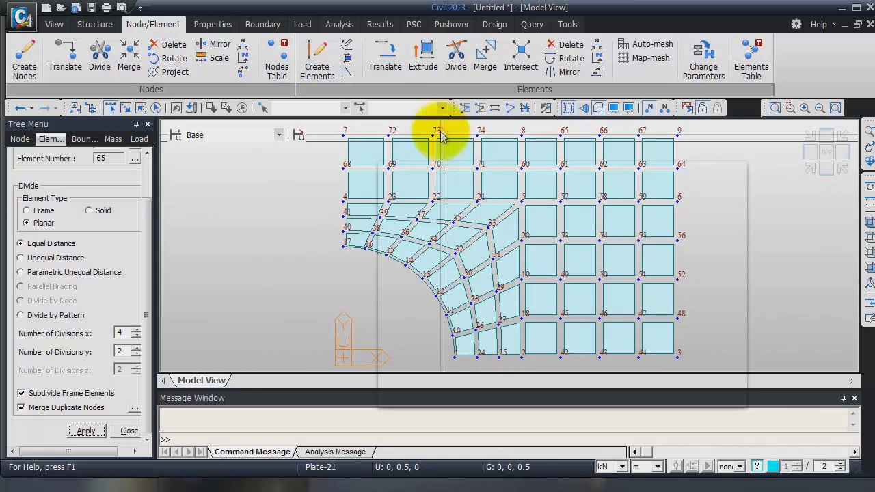
{"action": "left_click", "coordinate": [317, 63]}
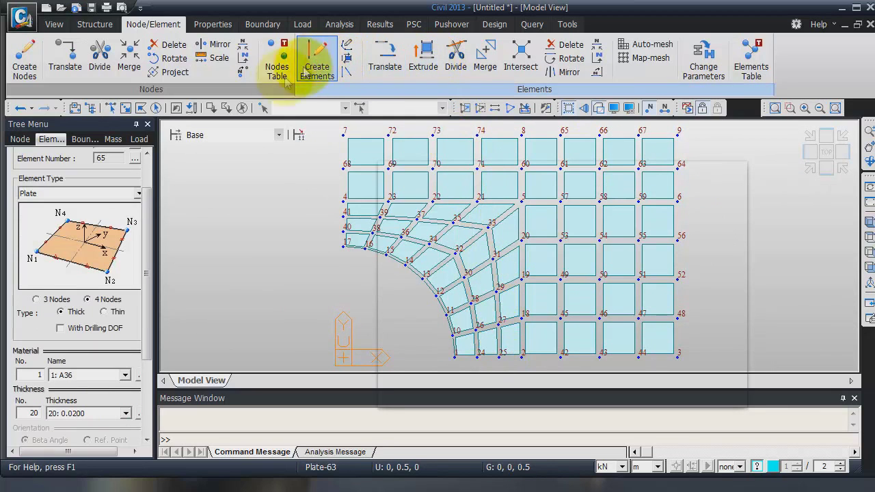
Keep Create Elements as the operation and set the element type to General beam/Tapered beam
{"action": "left_click", "coordinate": [146, 227]}
{"action": "left_click_drag", "start_coordinate": [147, 227], "coordinate": [156, 185]}
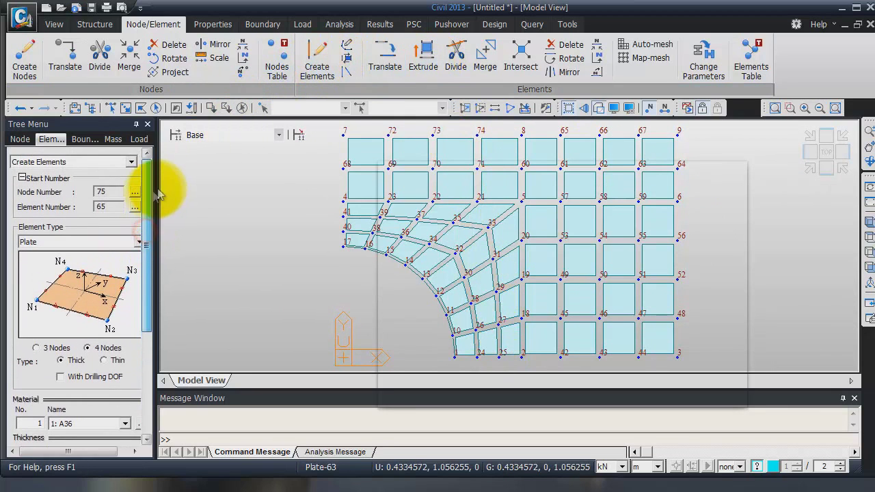
{"action": "left_click", "coordinate": [132, 162]}
{"action": "left_click", "coordinate": [132, 162]}
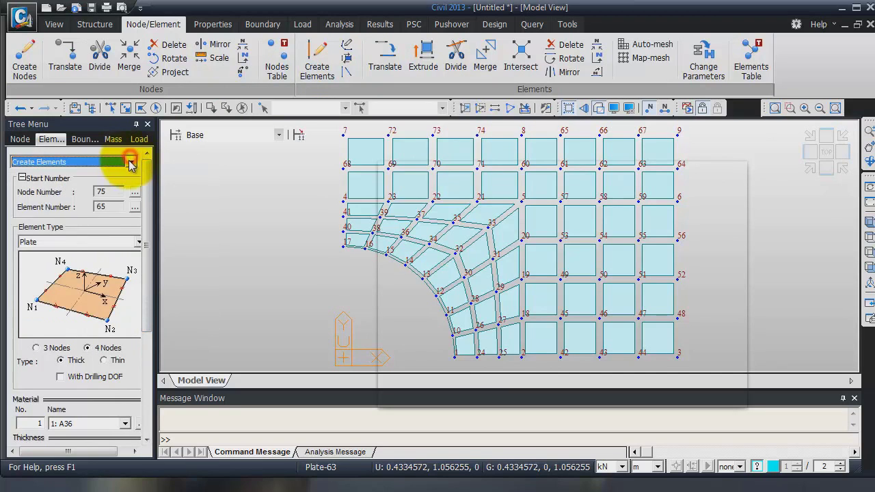
{"action": "left_click", "coordinate": [139, 243]}
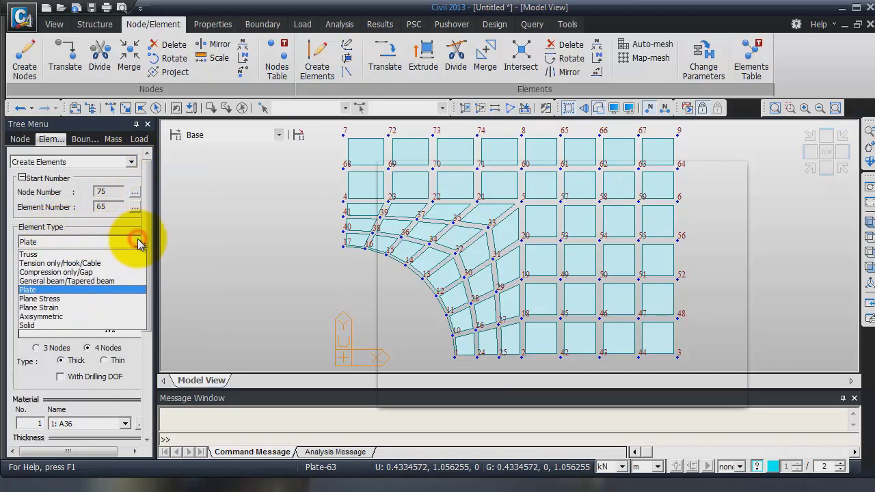
{"action": "left_click", "coordinate": [123, 283]}
{"action": "left_click_drag", "start_coordinate": [143, 229], "coordinate": [152, 335]}
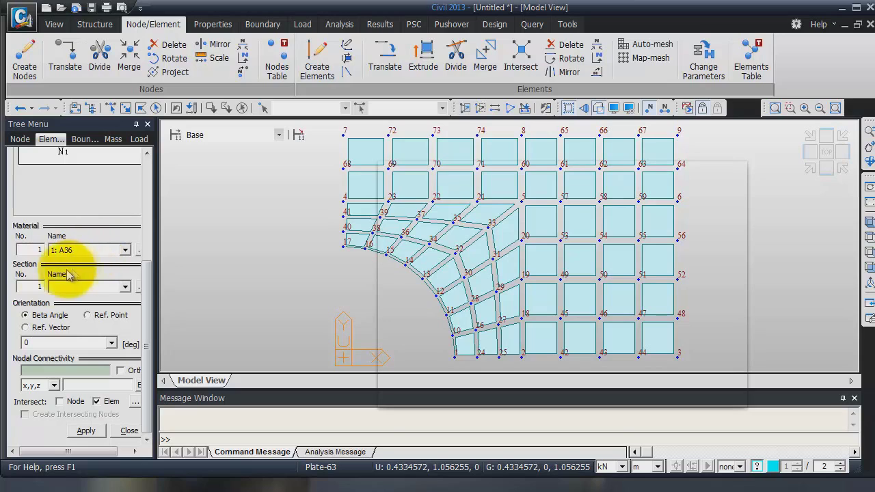
Use section 998 with Intersect Node ticked and start a beam at node 4
{"action": "left_click", "coordinate": [38, 286]}
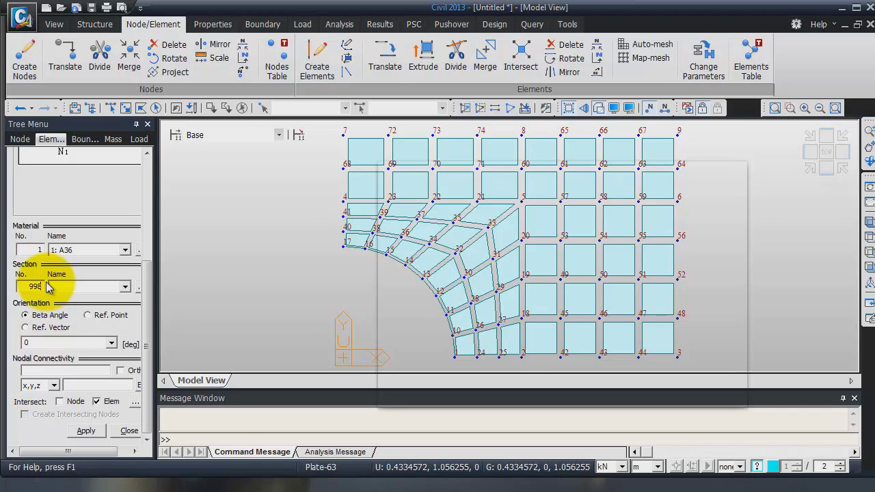
{"action": "left_click", "coordinate": [76, 373]}
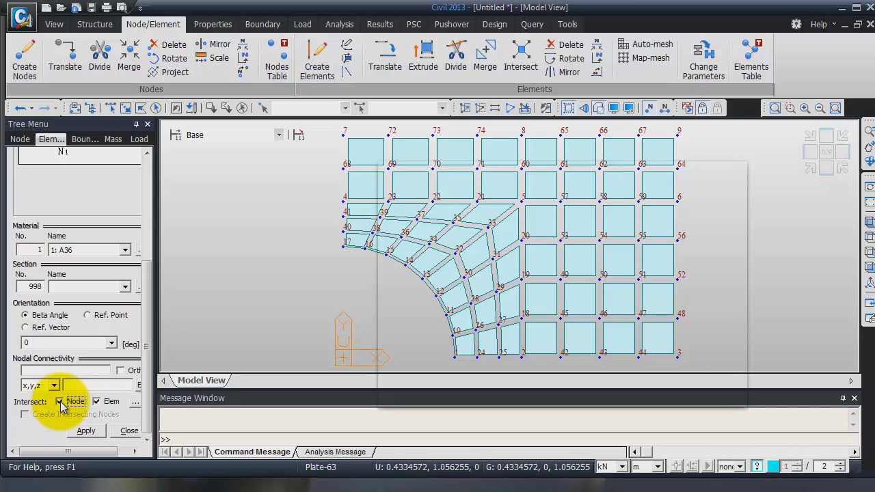
{"action": "left_click", "coordinate": [41, 369]}
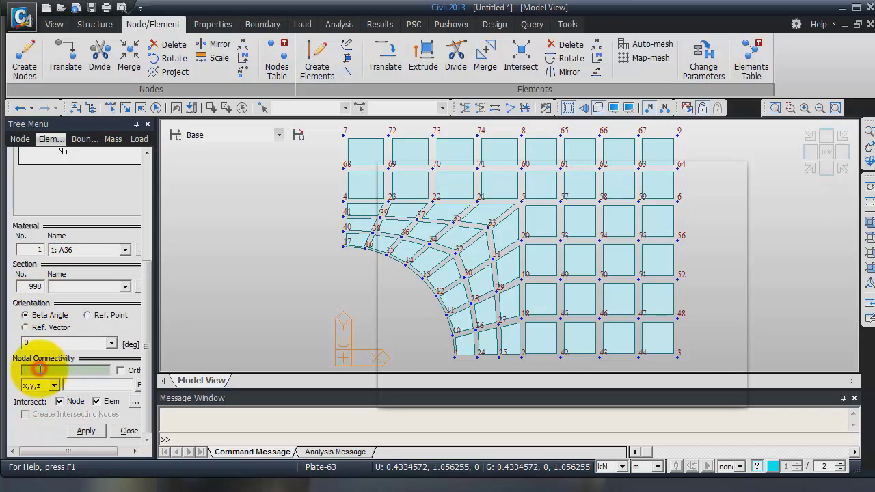
{"action": "left_click", "coordinate": [344, 202]}
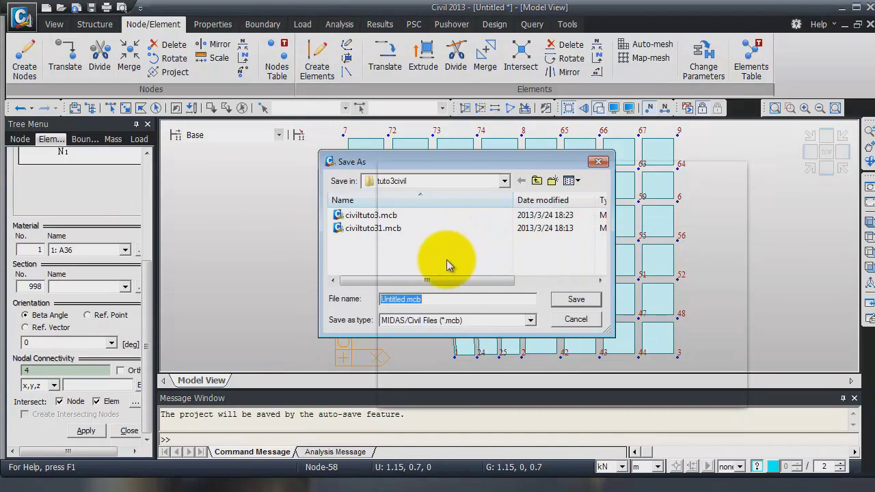
Save the model in tuto3civil, then finish beams from node 4 to 58 and node 2 to 8
{"action": "left_click", "coordinate": [575, 299]}
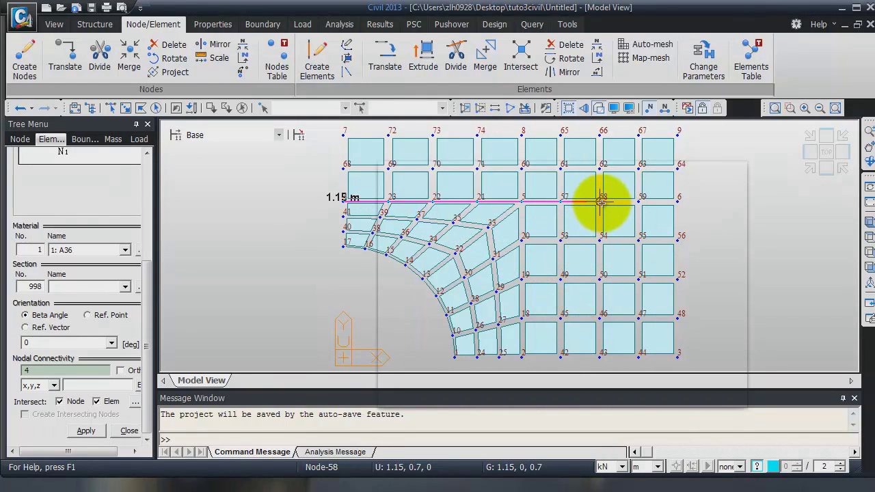
{"action": "left_click", "coordinate": [601, 199]}
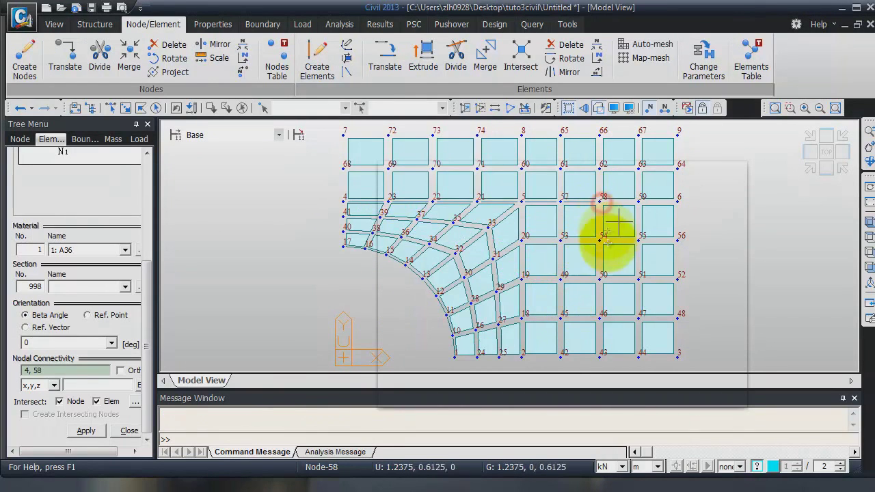
{"action": "left_click", "coordinate": [521, 352]}
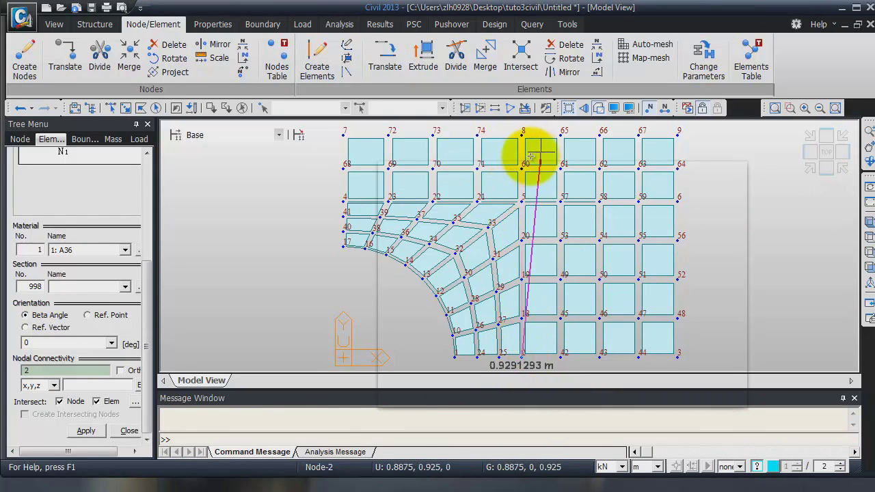
{"action": "left_click", "coordinate": [523, 132]}
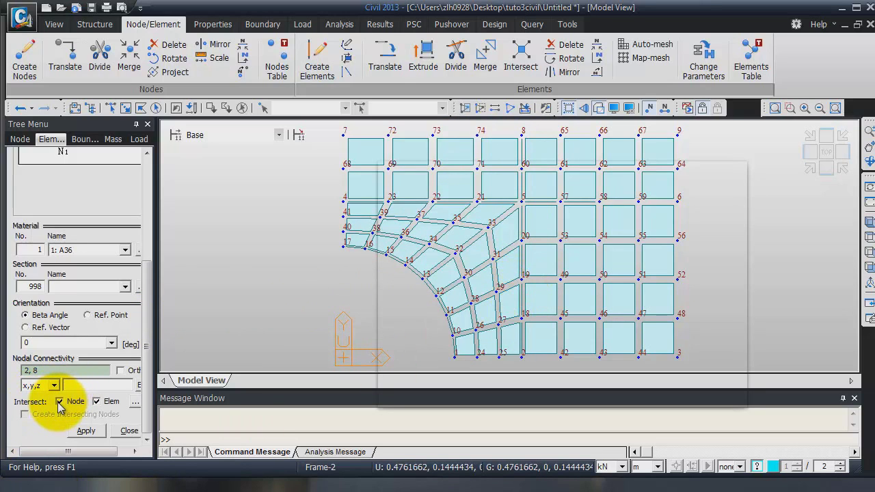
Draw a section 997 beam from node 7 to node 9 and close the creation options
{"action": "double_click", "coordinate": [27, 287]}
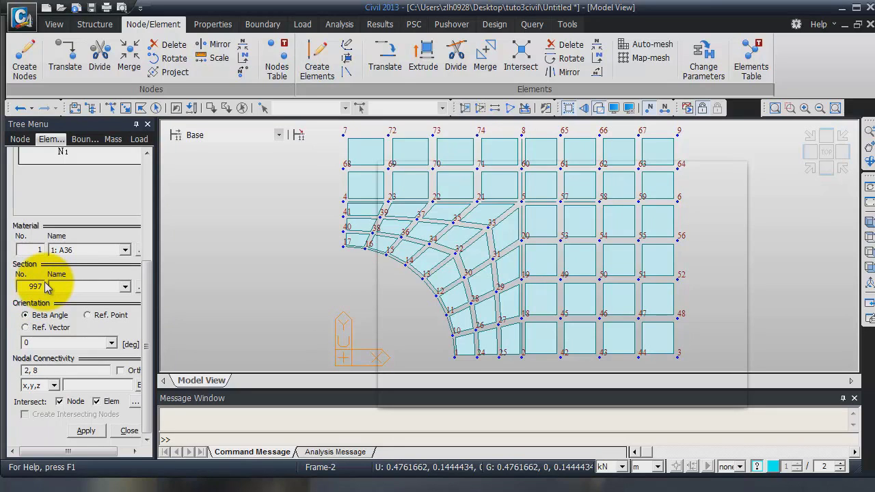
{"action": "left_click", "coordinate": [62, 369]}
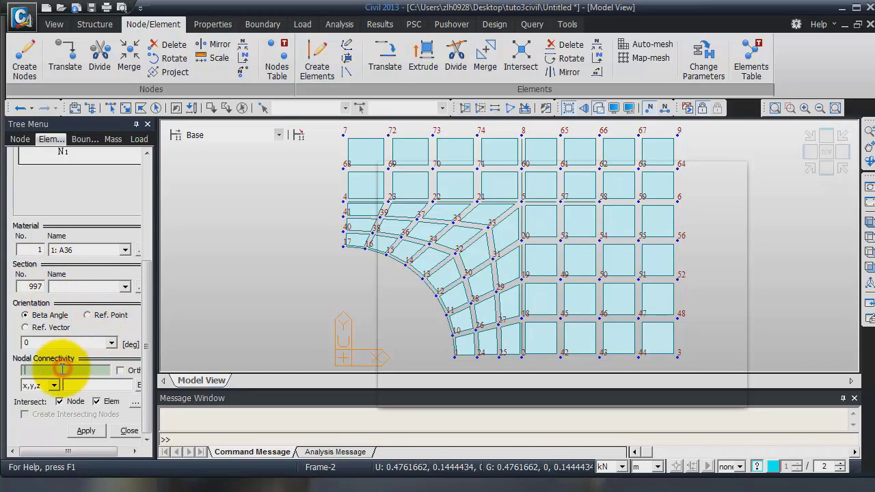
{"action": "left_click", "coordinate": [343, 137]}
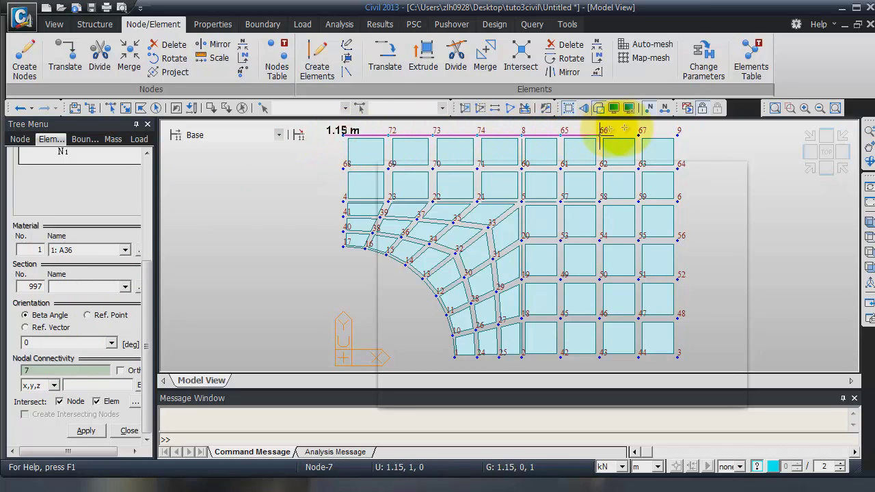
{"action": "left_click", "coordinate": [678, 133]}
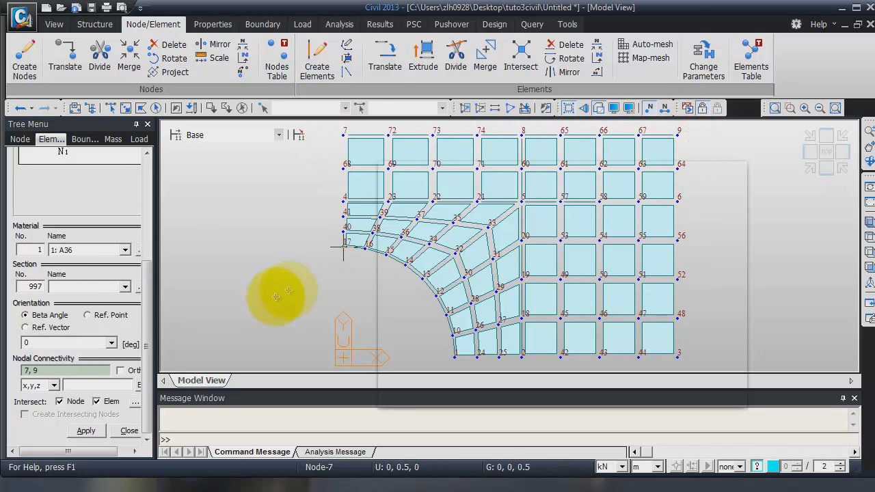
{"action": "left_click", "coordinate": [131, 430]}
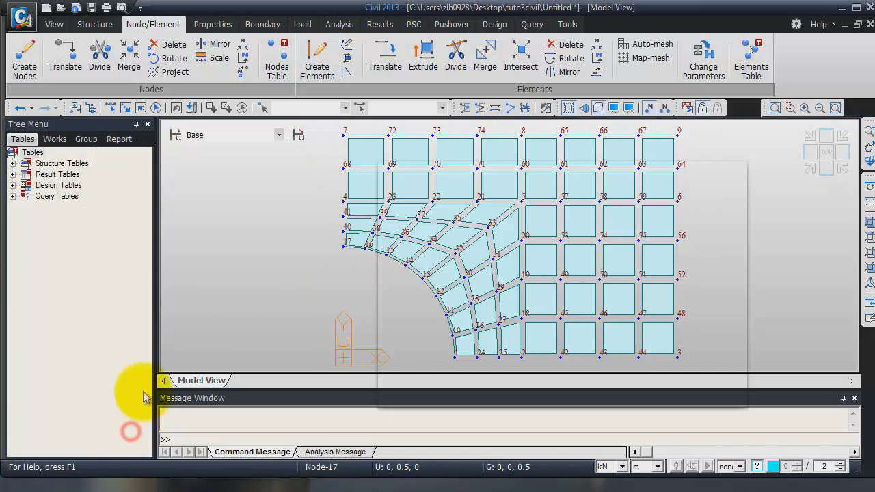